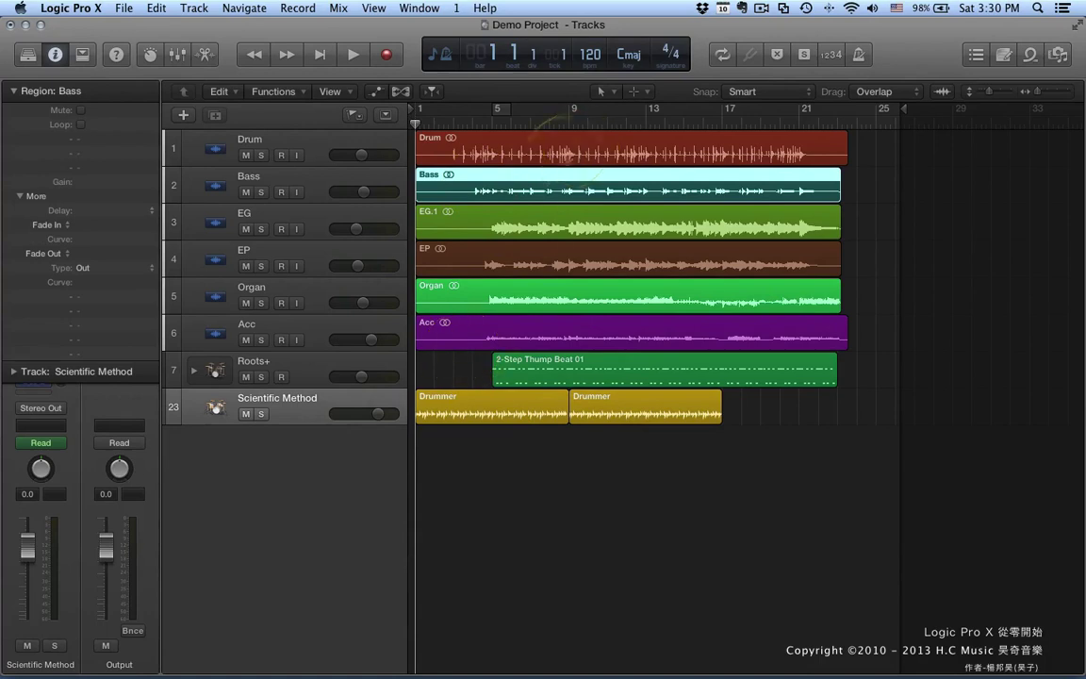
Trim both ends of the Bass region so it starts at bar 4 and ends just after bar 6
{"action": "left_click_drag", "start_coordinate": [849, 204], "coordinate": [514, 194]}
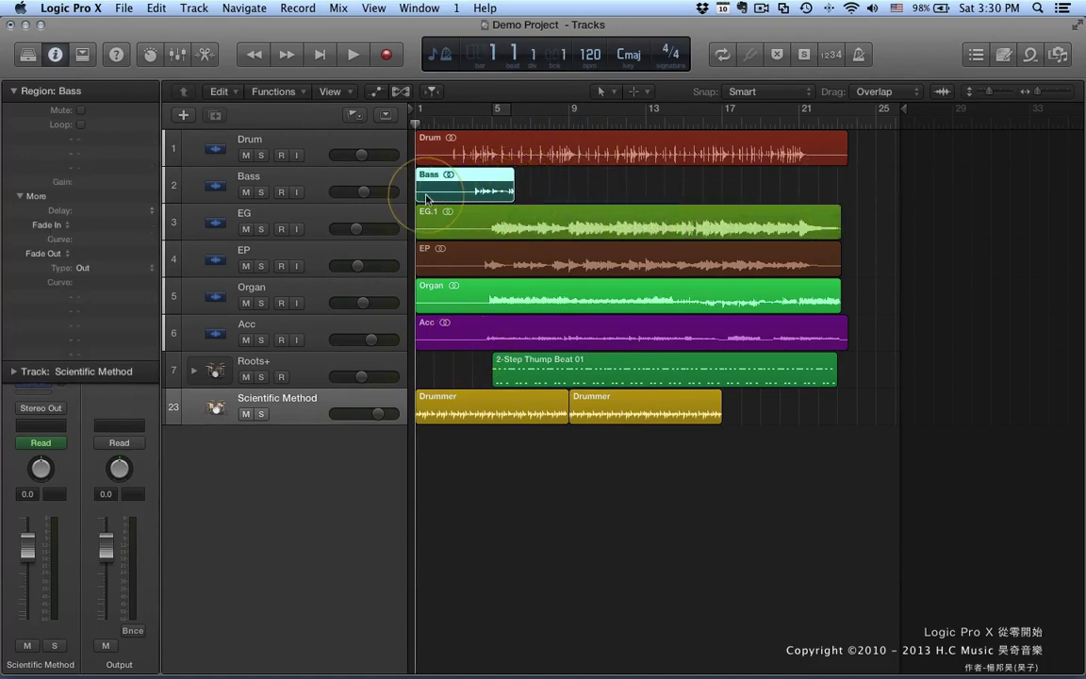
{"action": "left_click_drag", "start_coordinate": [425, 194], "coordinate": [480, 194]}
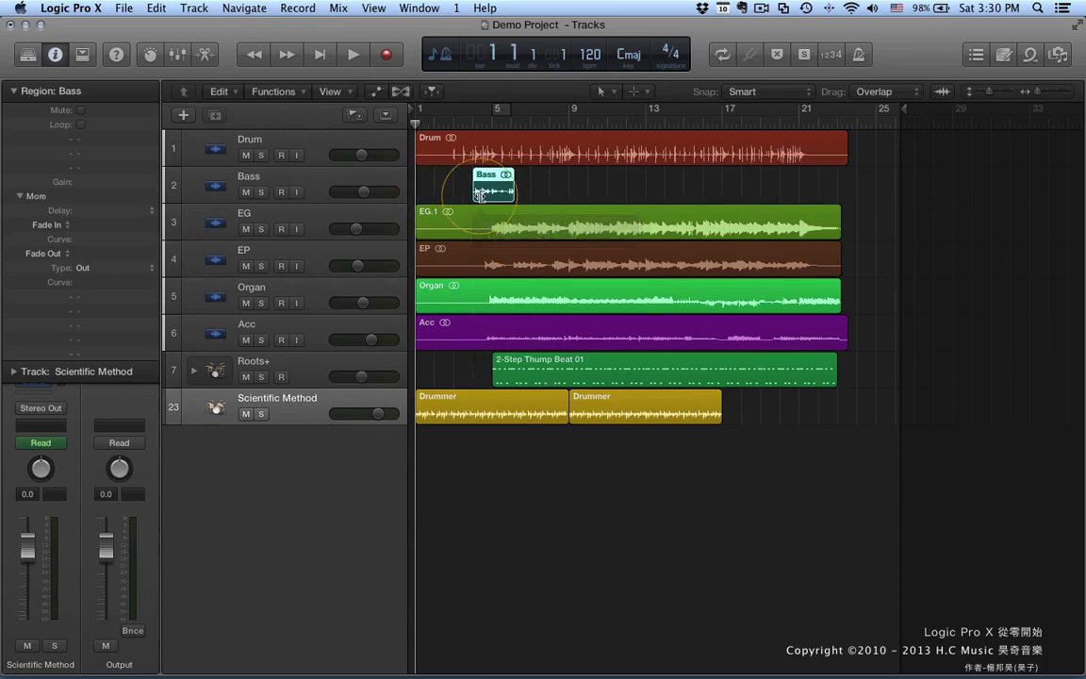
{"action": "scroll", "coordinate": [480, 194], "scroll_direction": "up", "scroll_amount": 10}
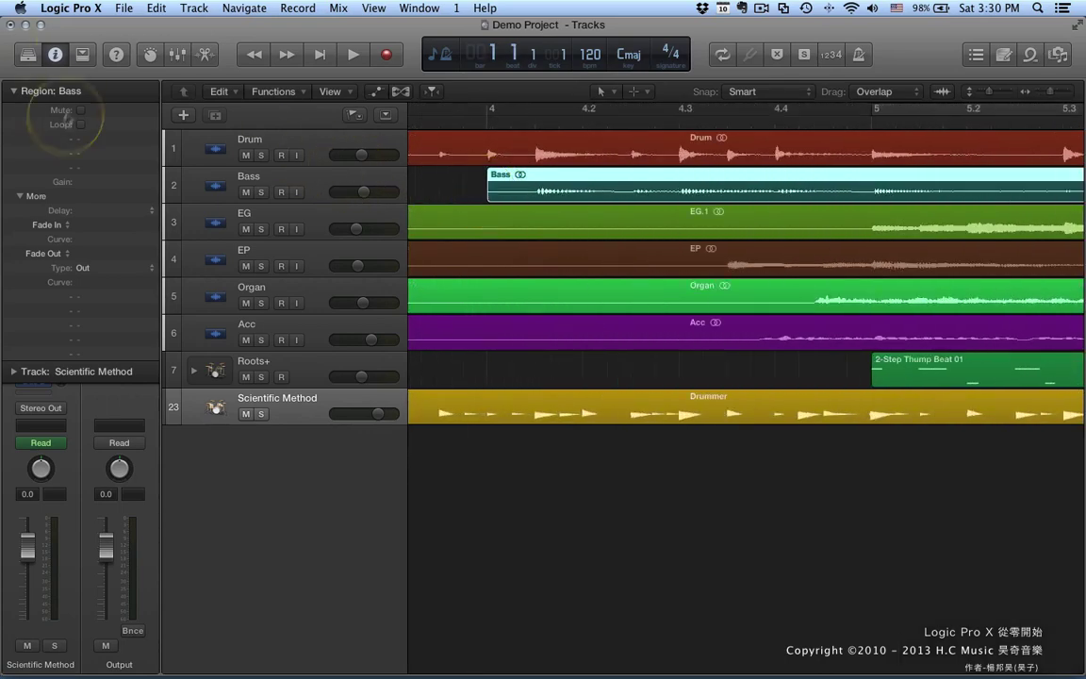
Collapse the region parameters, and hide and show the inspector again
{"action": "left_click", "coordinate": [14, 90]}
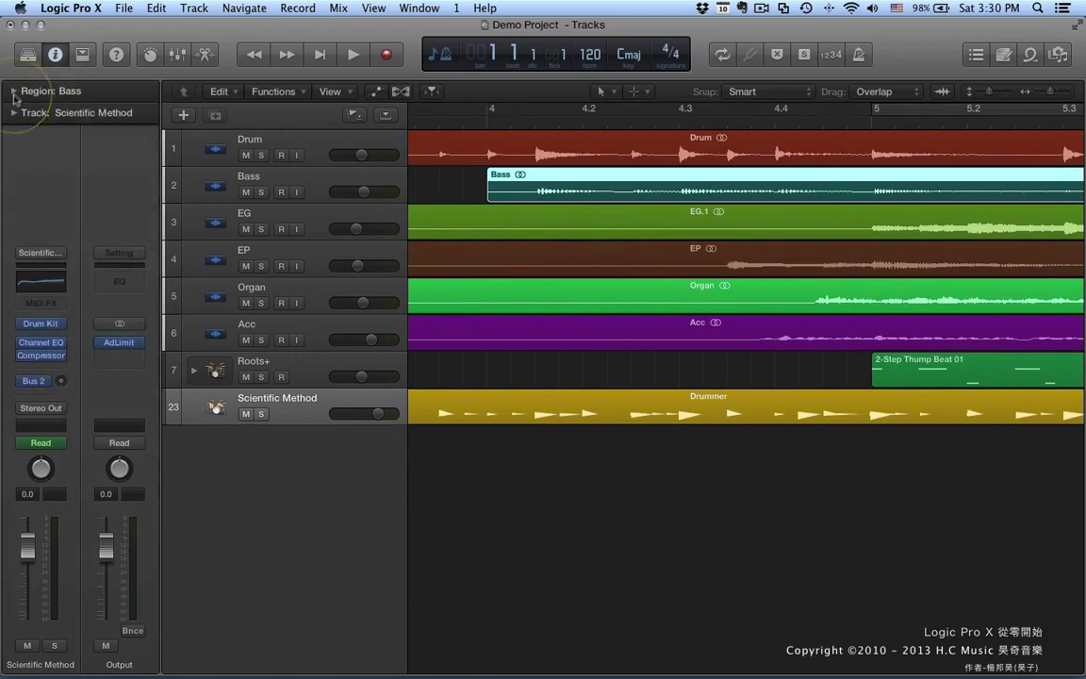
{"action": "left_click", "coordinate": [56, 55]}
{"action": "left_click", "coordinate": [57, 56]}
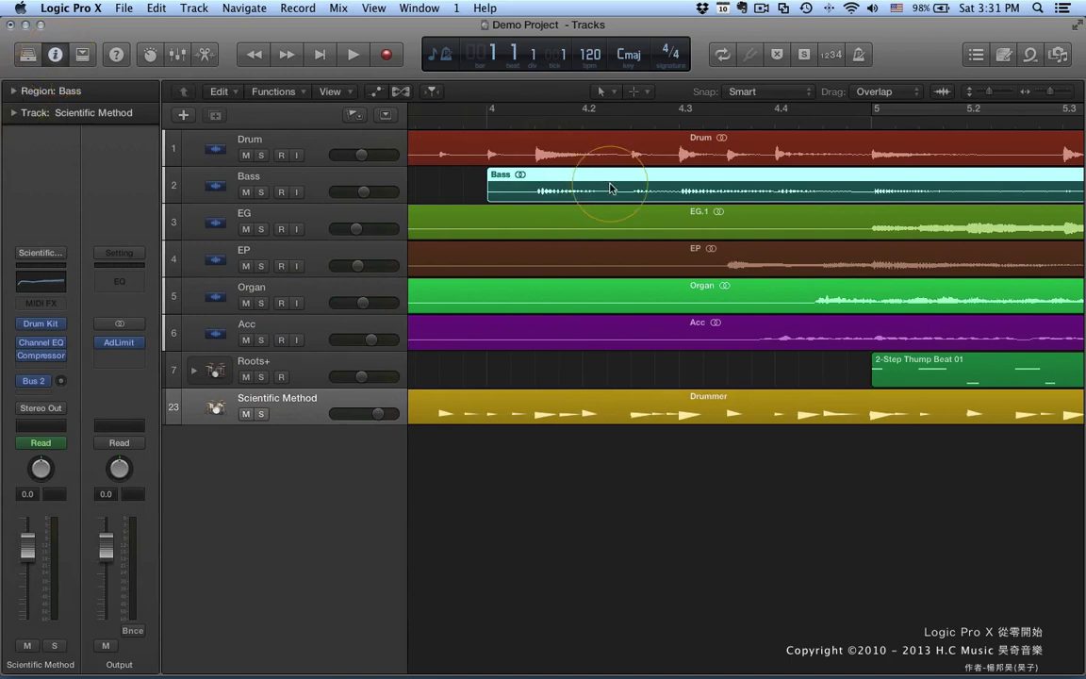
Select regions on several tracks, including EG.1, Acc and Drummer, to compare the region shown in the inspector, and clear the selection
{"action": "left_click", "coordinate": [443, 179]}
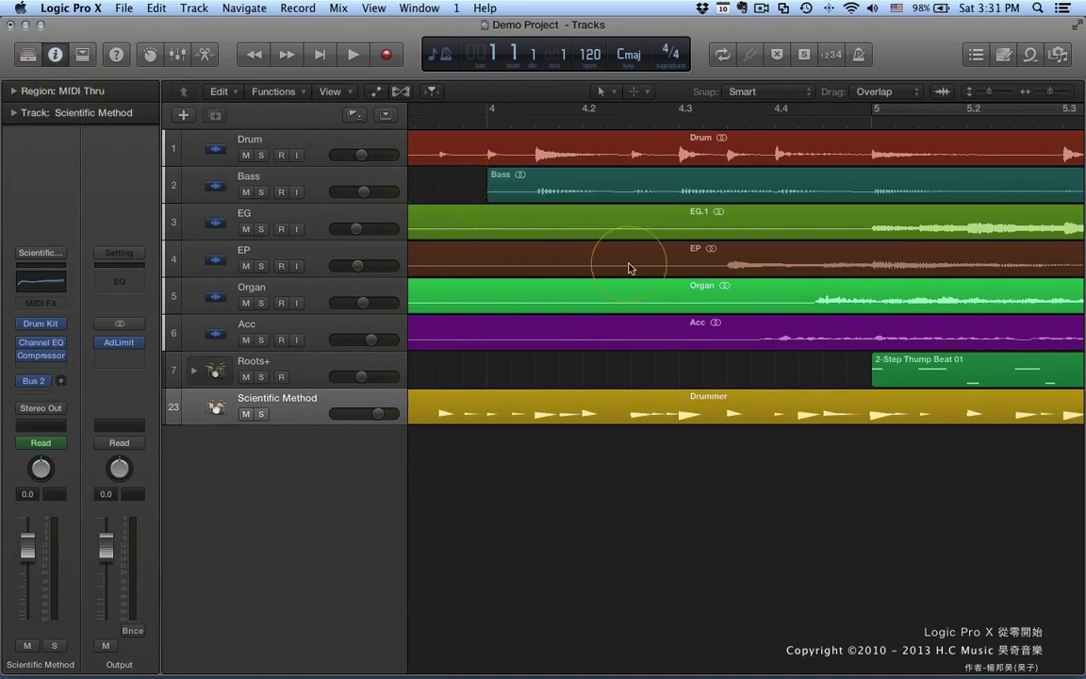
{"action": "left_click", "coordinate": [597, 219]}
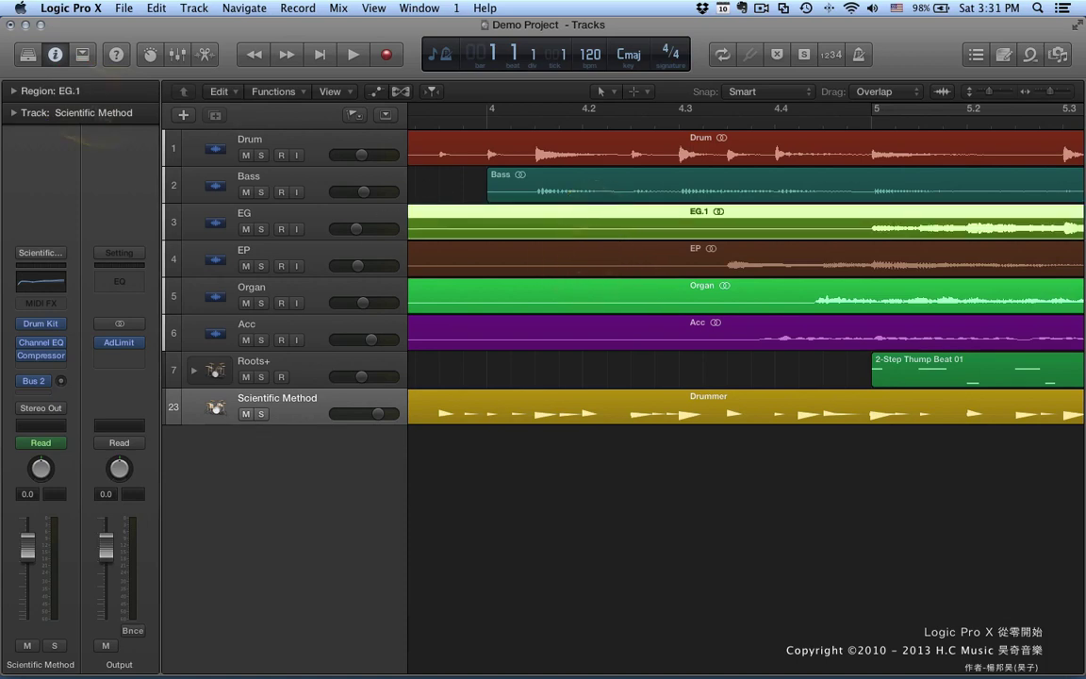
{"action": "left_click", "coordinate": [573, 296]}
{"action": "left_click", "coordinate": [578, 325]}
{"action": "left_click", "coordinate": [623, 416]}
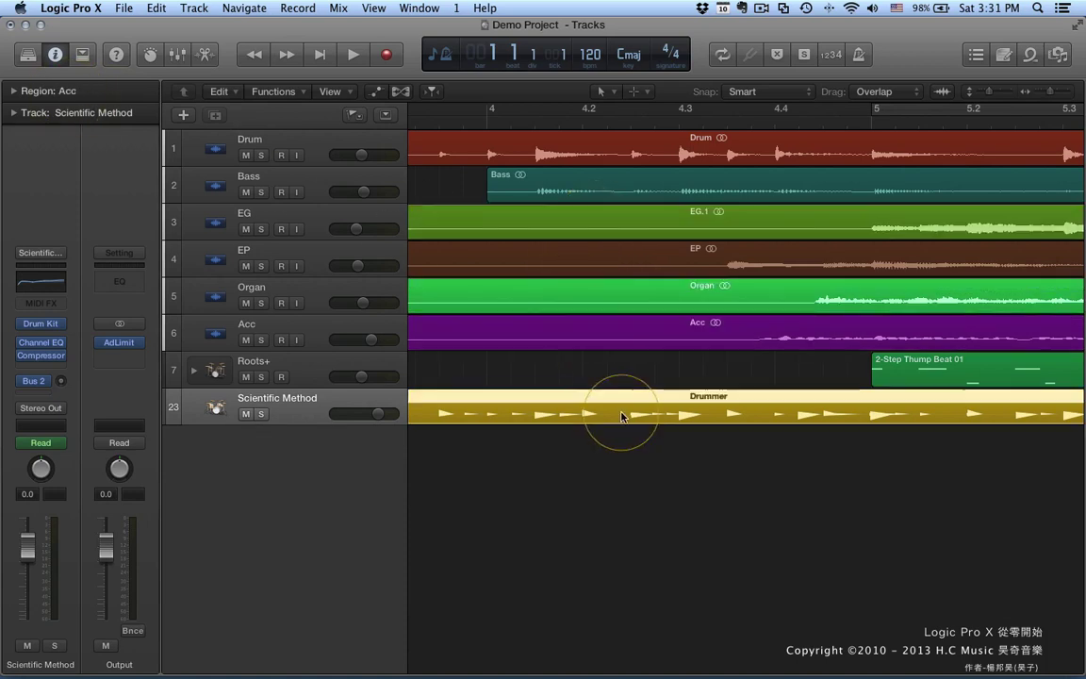
{"action": "left_click_drag", "start_coordinate": [573, 468], "coordinate": [626, 344]}
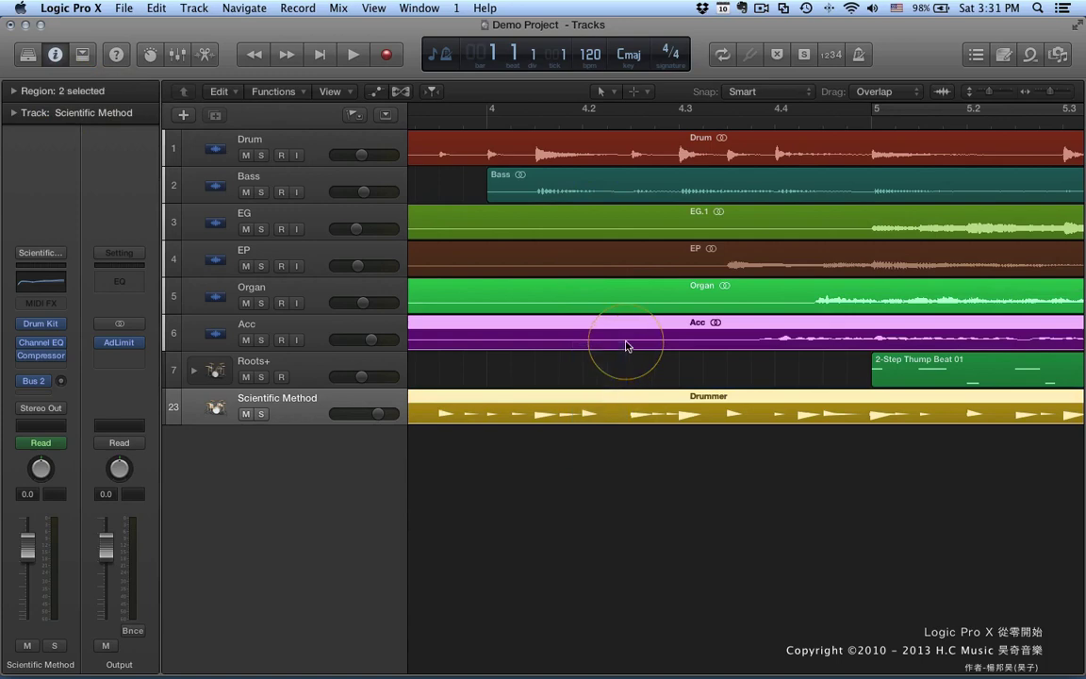
{"action": "left_click", "coordinate": [569, 366]}
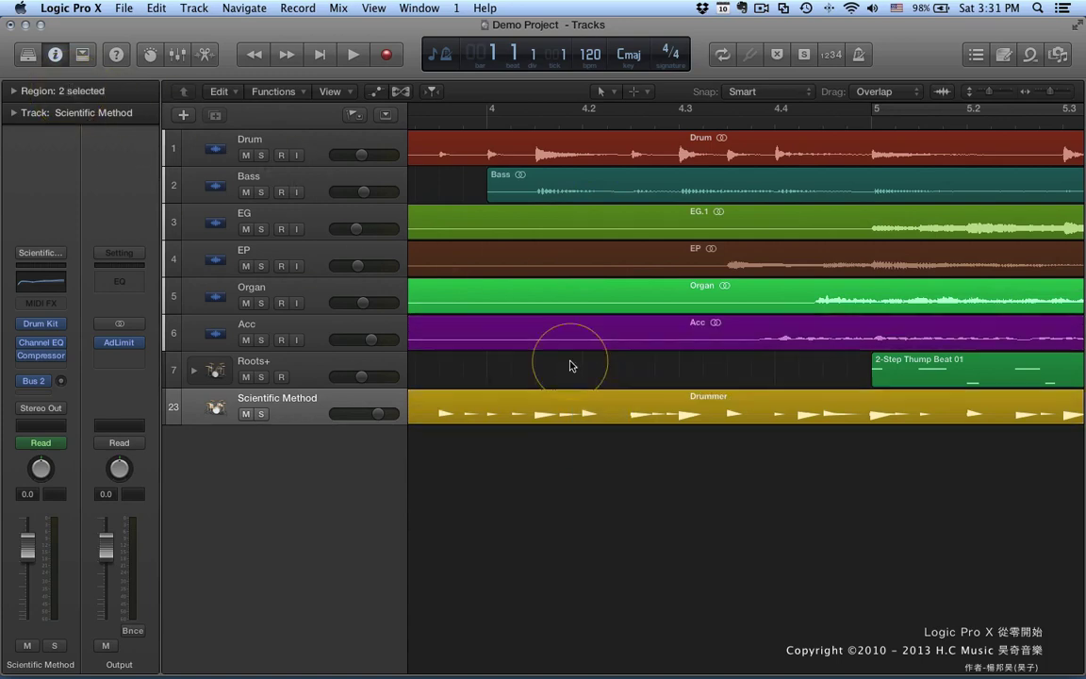
Select the trimmed Bass region and expand its region parameters
{"action": "left_click", "coordinate": [545, 189]}
{"action": "key", "text": "super+Left"}
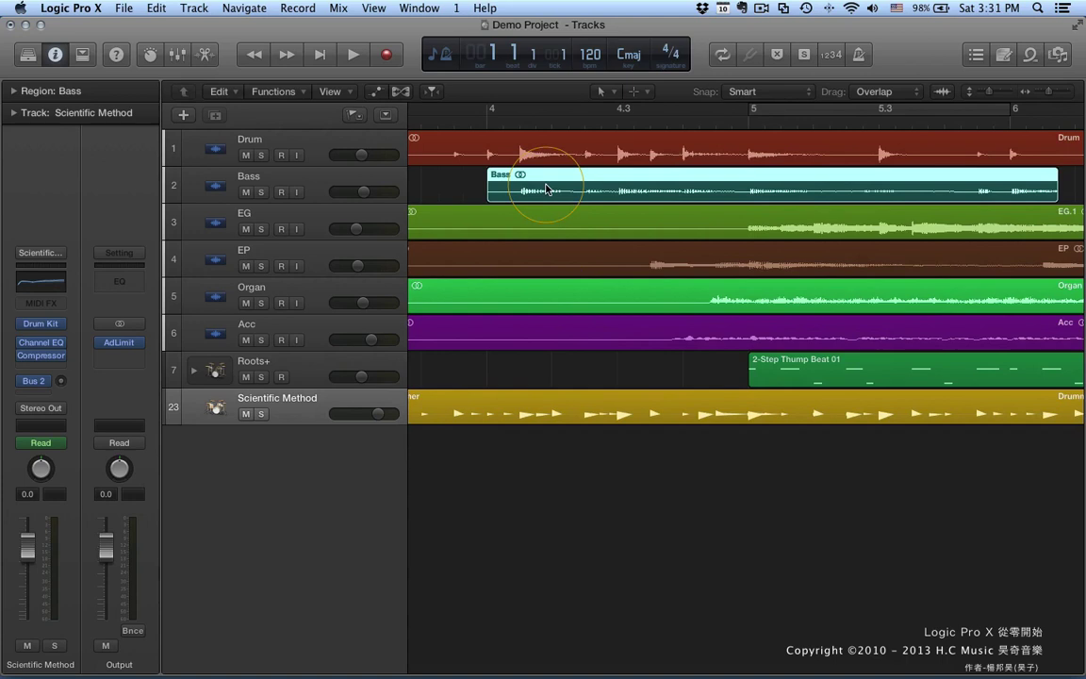
{"action": "left_click", "coordinate": [23, 91]}
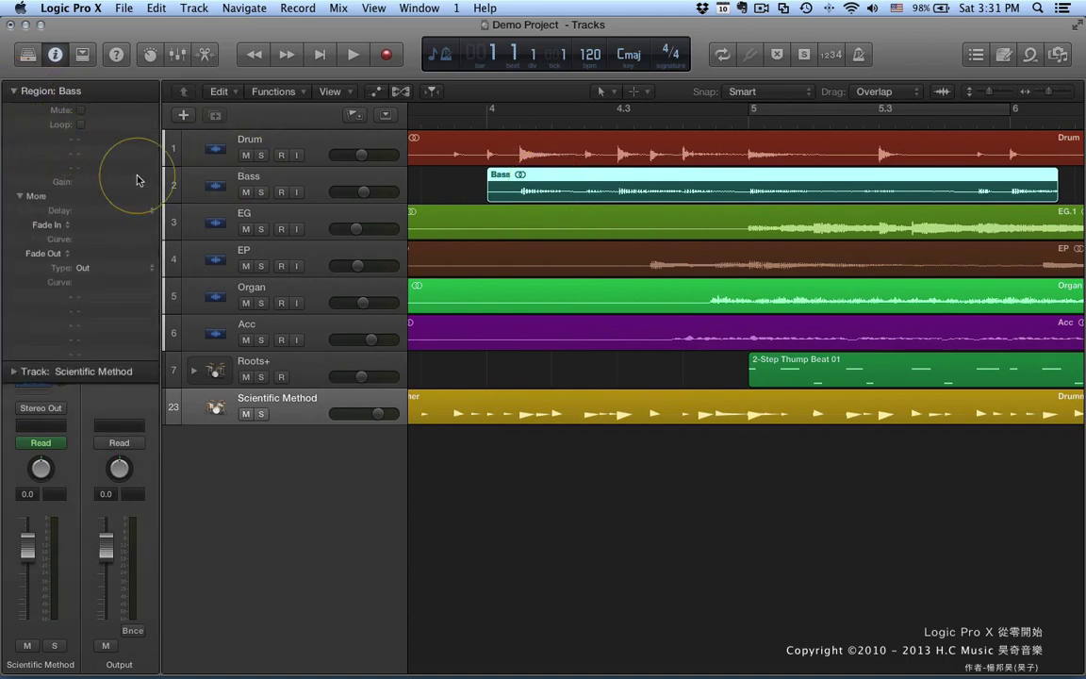
Mute and unmute the Bass region, and switch its looping on and off again
{"action": "left_click", "coordinate": [81, 111]}
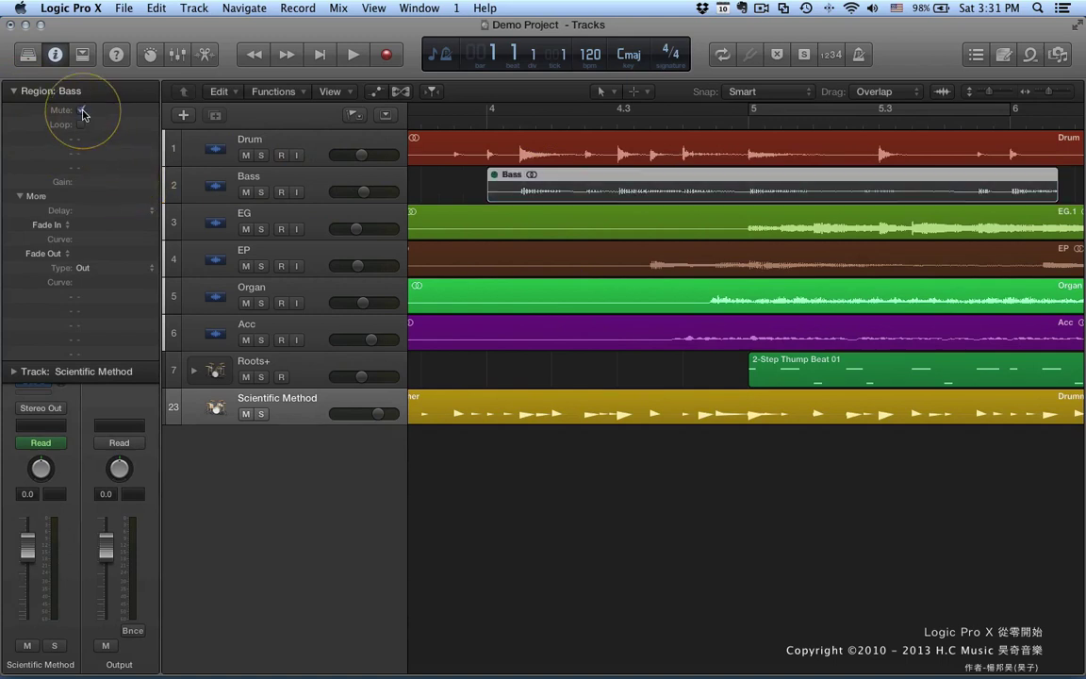
{"action": "left_click", "coordinate": [81, 110]}
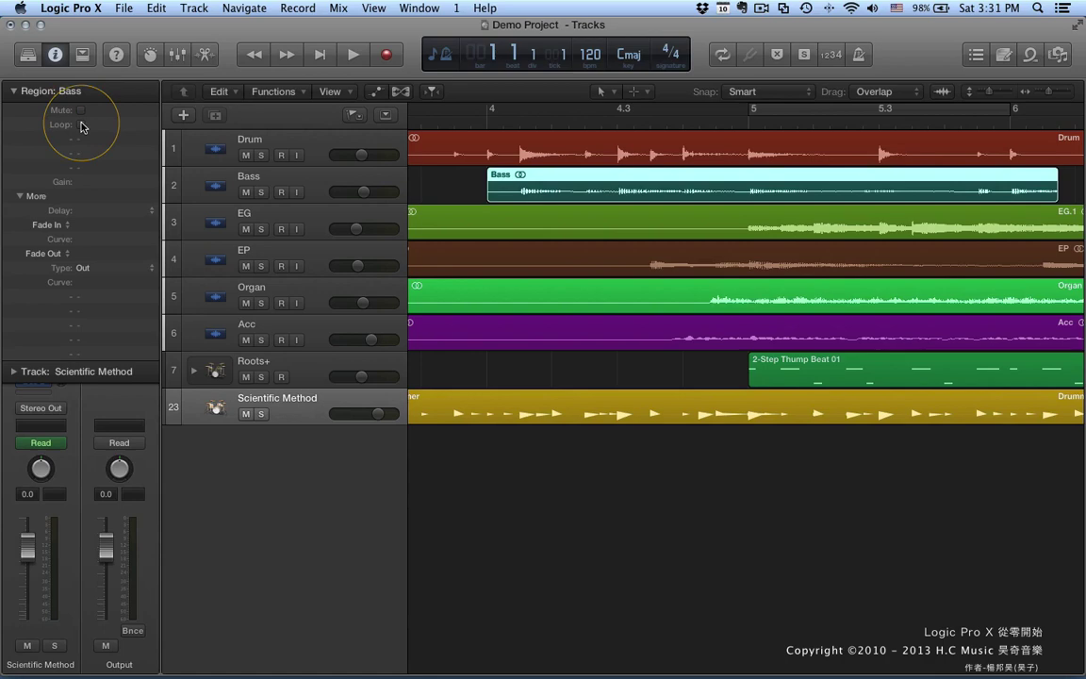
{"action": "key", "text": "super+Left"}
{"action": "key", "text": "super+Left"}
{"action": "key", "text": "super+Left"}
{"action": "key", "text": "super+Left"}
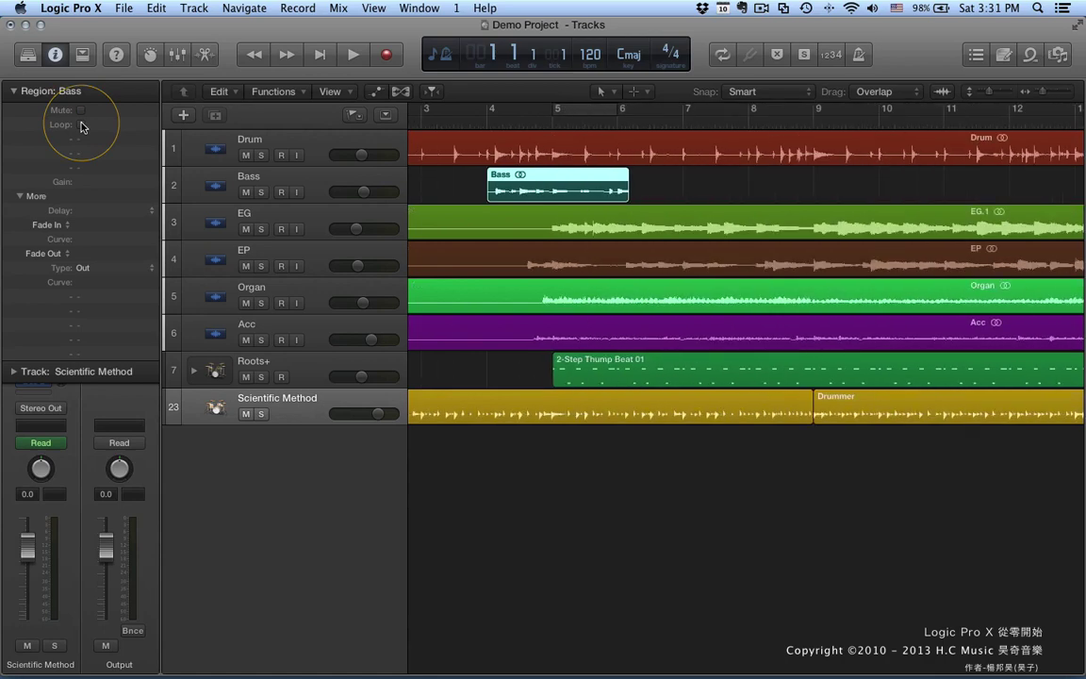
{"action": "key", "text": "super+Left"}
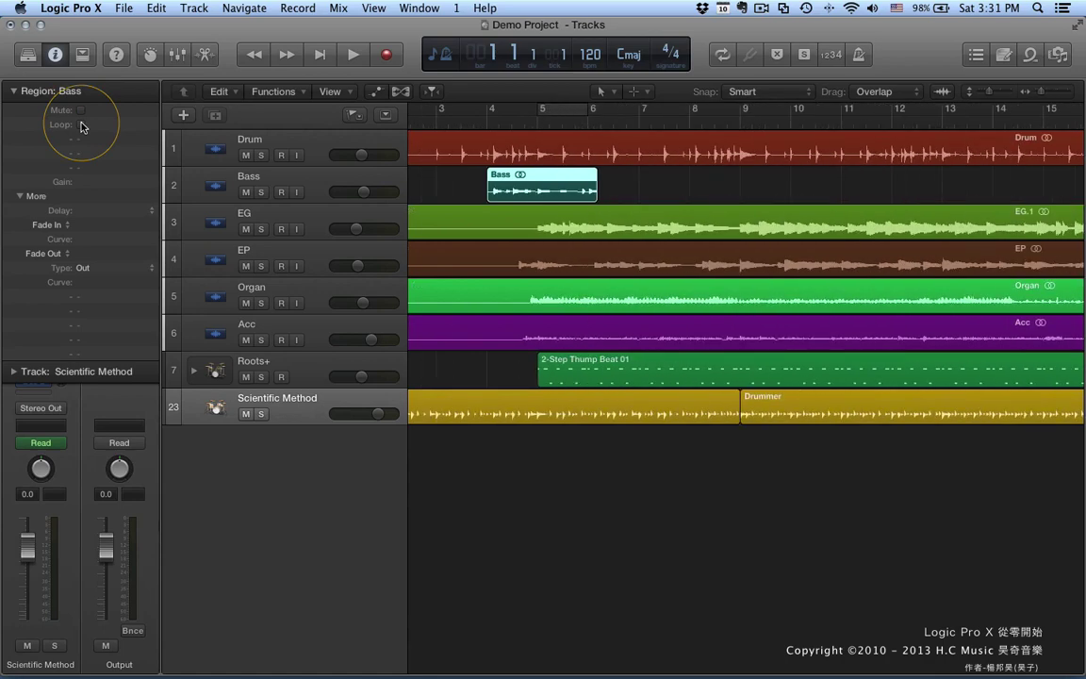
{"action": "left_click", "coordinate": [82, 125]}
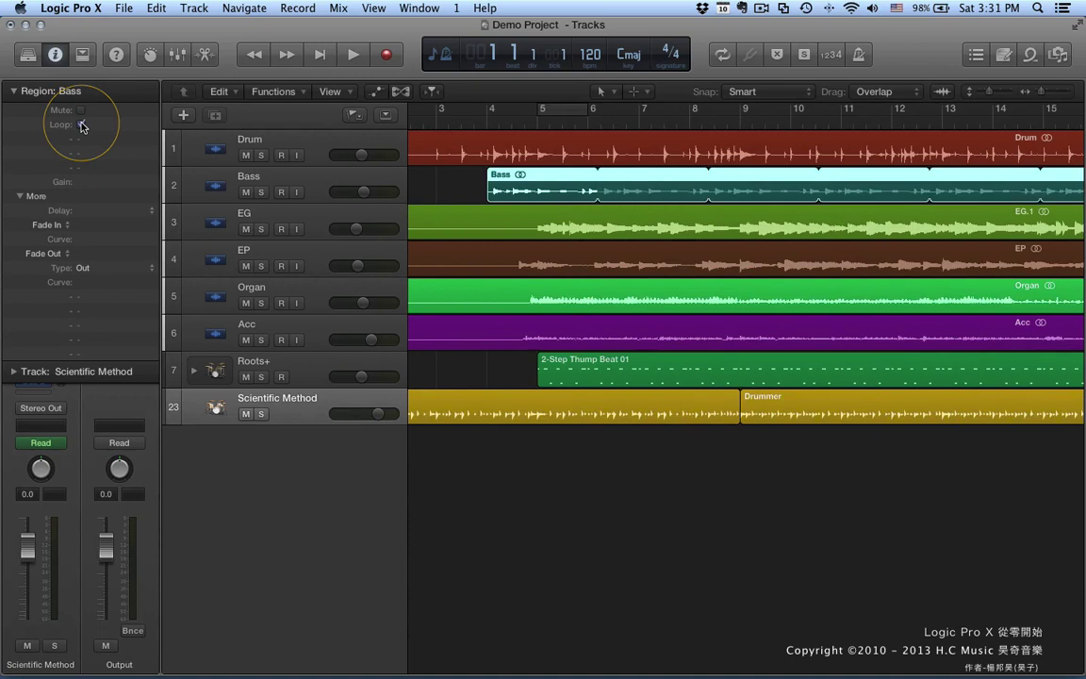
{"action": "left_click", "coordinate": [81, 125]}
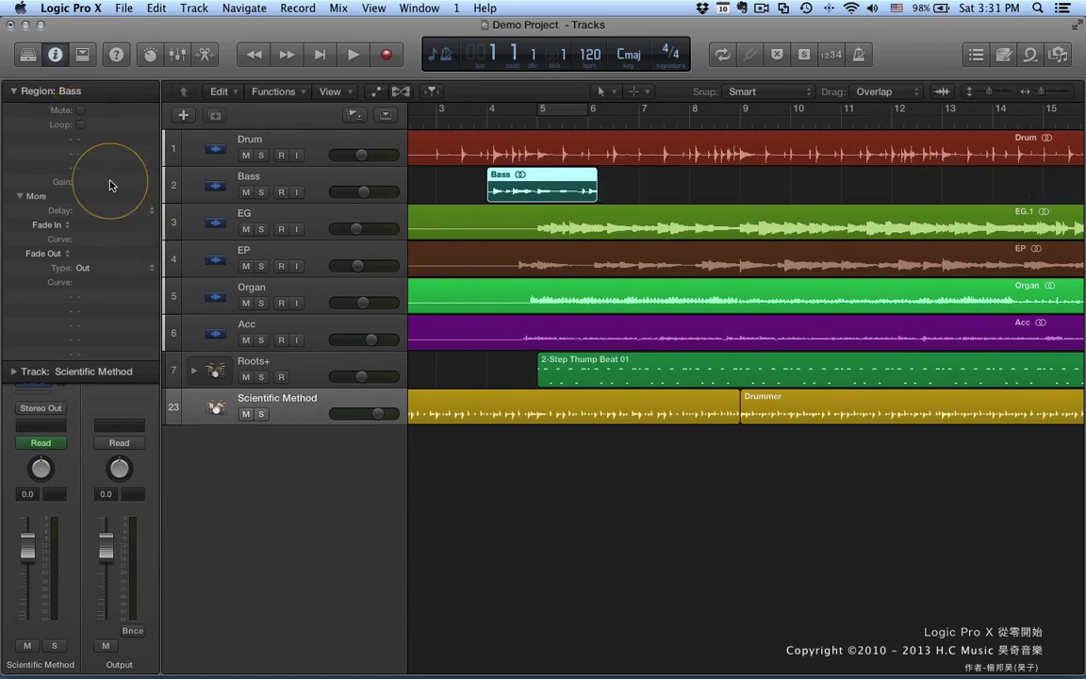
Examine the Bass region's gain setting and its list of delay values without changing either
{"action": "left_click", "coordinate": [110, 182]}
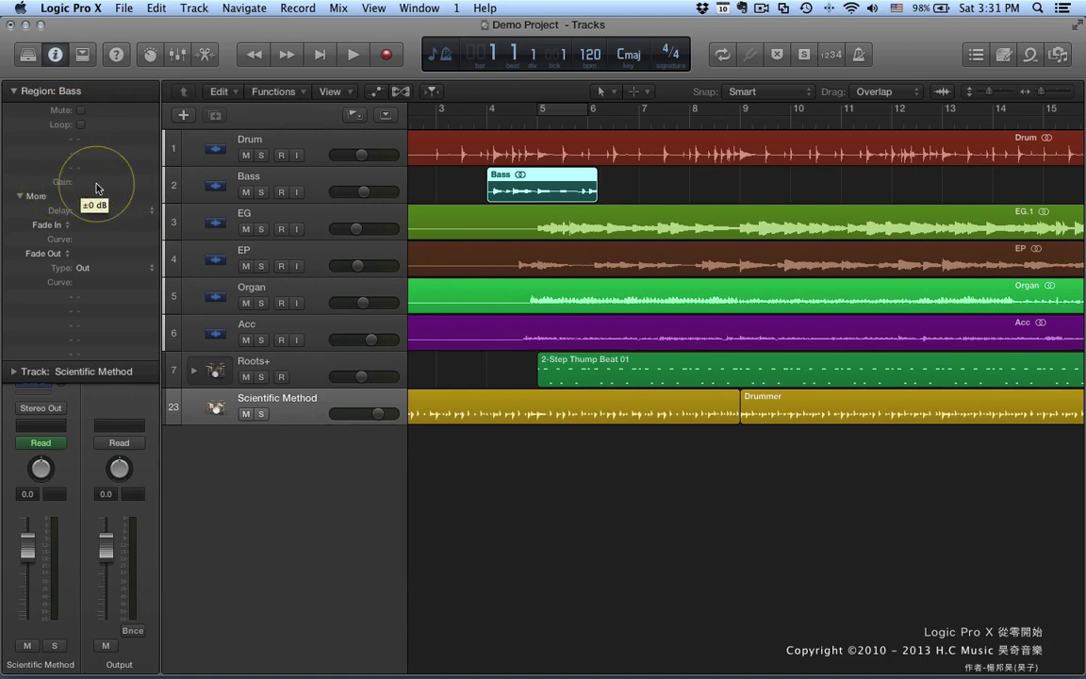
{"action": "left_click", "coordinate": [146, 214]}
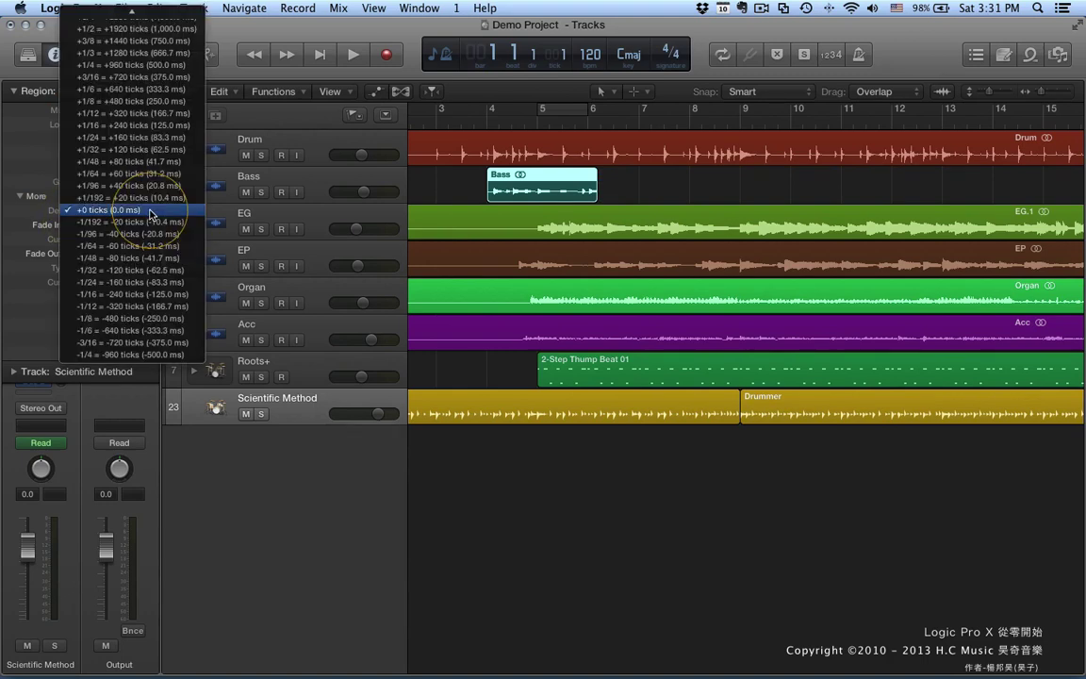
{"action": "left_click", "coordinate": [32, 202]}
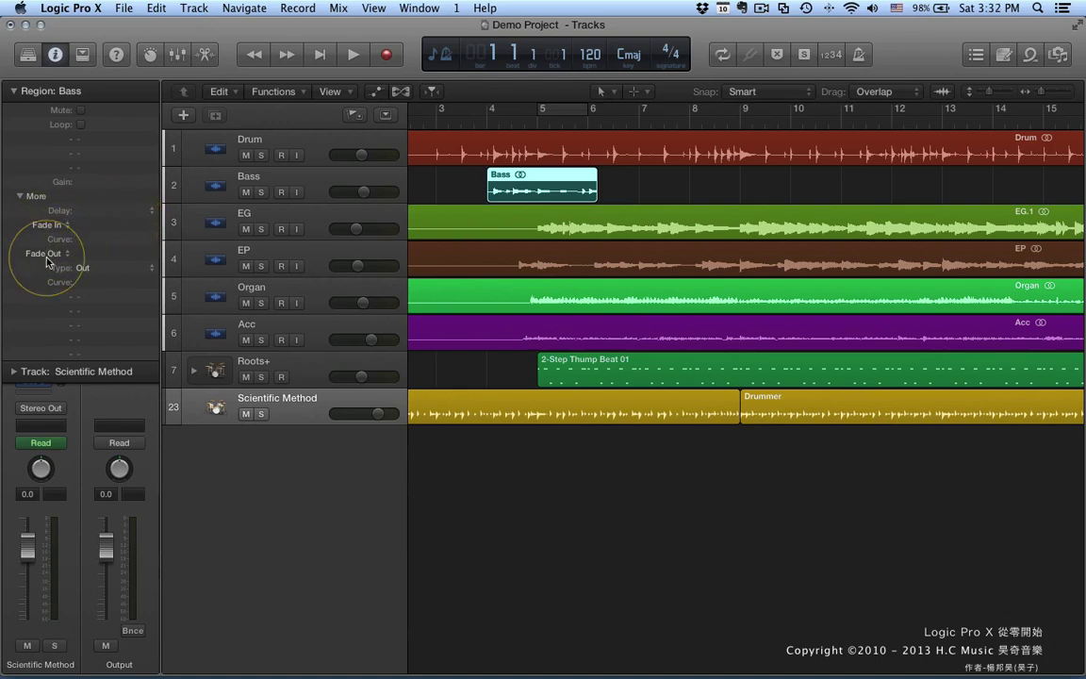
Set both the fade-in and the fade-out of the Bass region to 500
{"action": "double_click", "coordinate": [113, 226]}
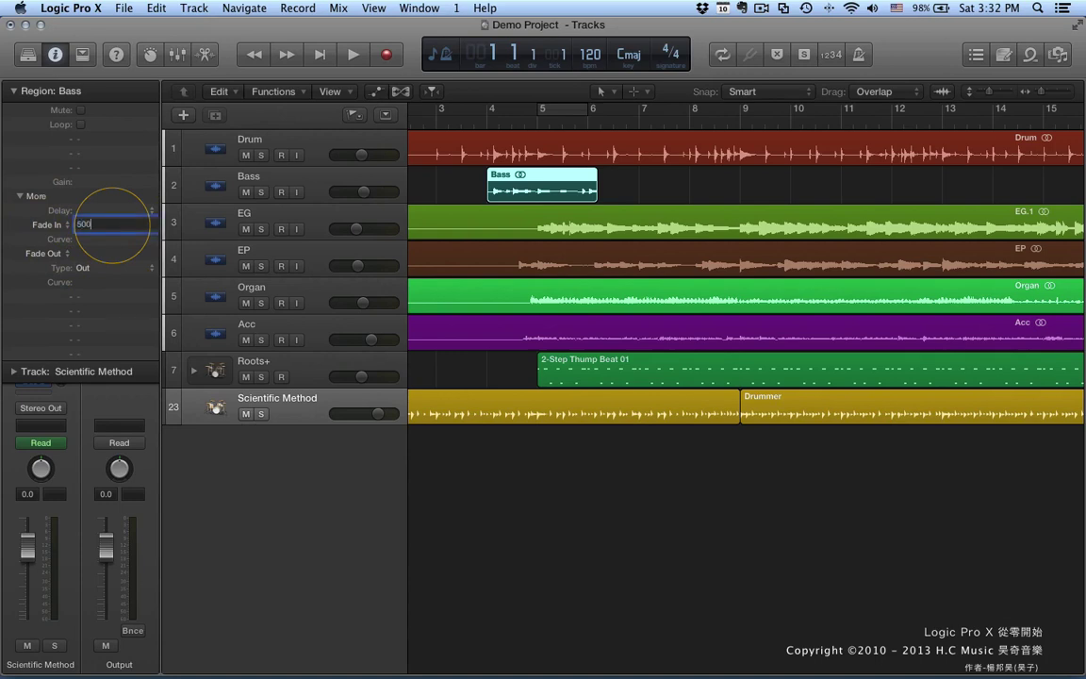
{"action": "key", "text": "Return"}
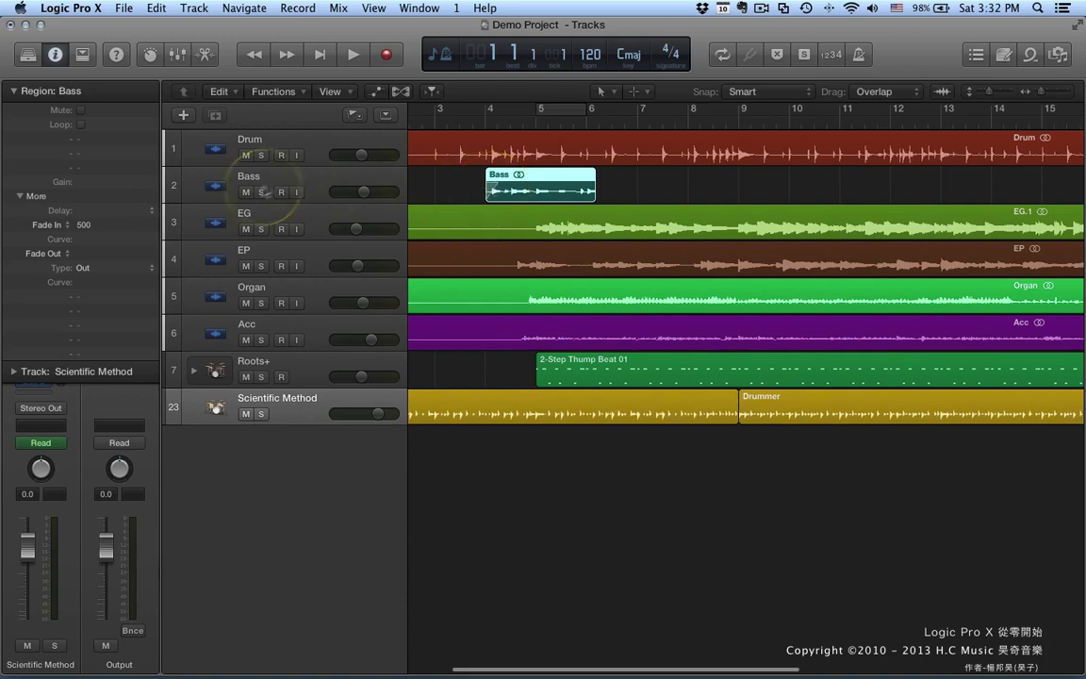
{"action": "left_click", "coordinate": [307, 179]}
{"action": "key", "text": "z"}
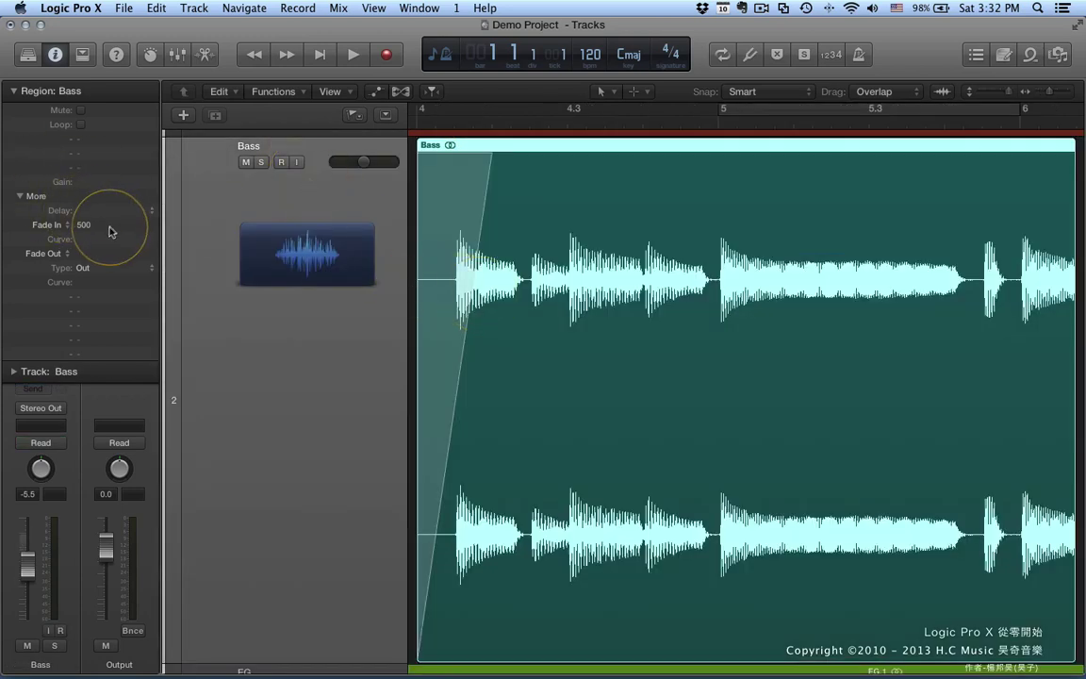
{"action": "double_click", "coordinate": [102, 252]}
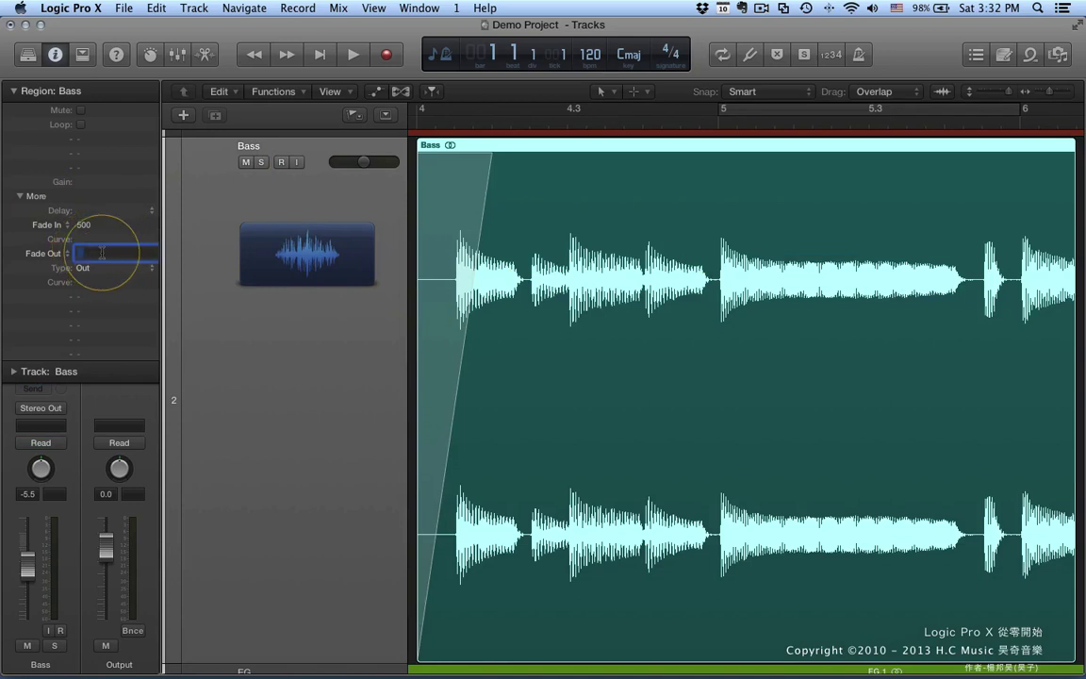
{"action": "key", "text": "Return"}
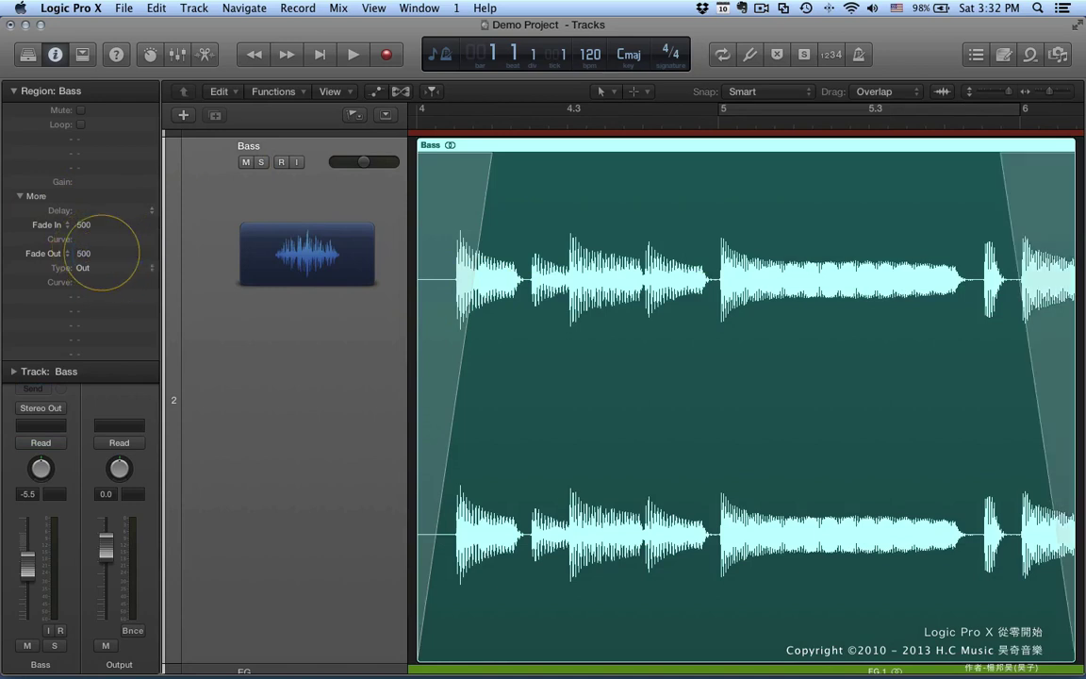
Set the Bass region's fade-in curve to -13 and fade-out curve to -2, and check the available fade-out types
{"action": "left_click_drag", "start_coordinate": [97, 239], "coordinate": [127, 223]}
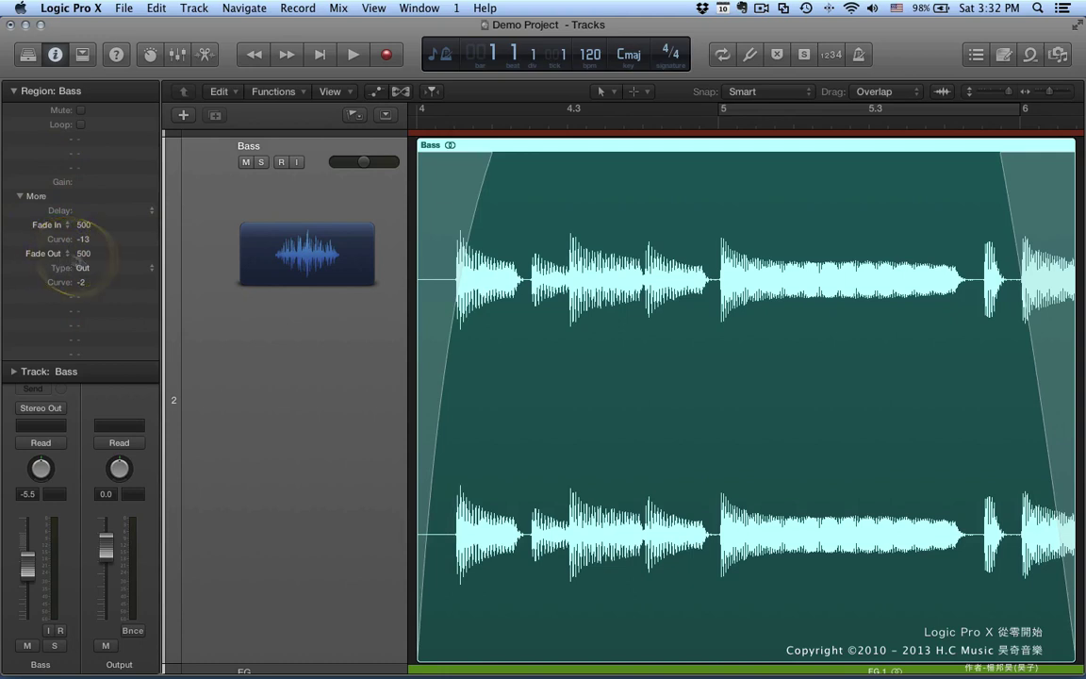
{"action": "left_click", "coordinate": [143, 269]}
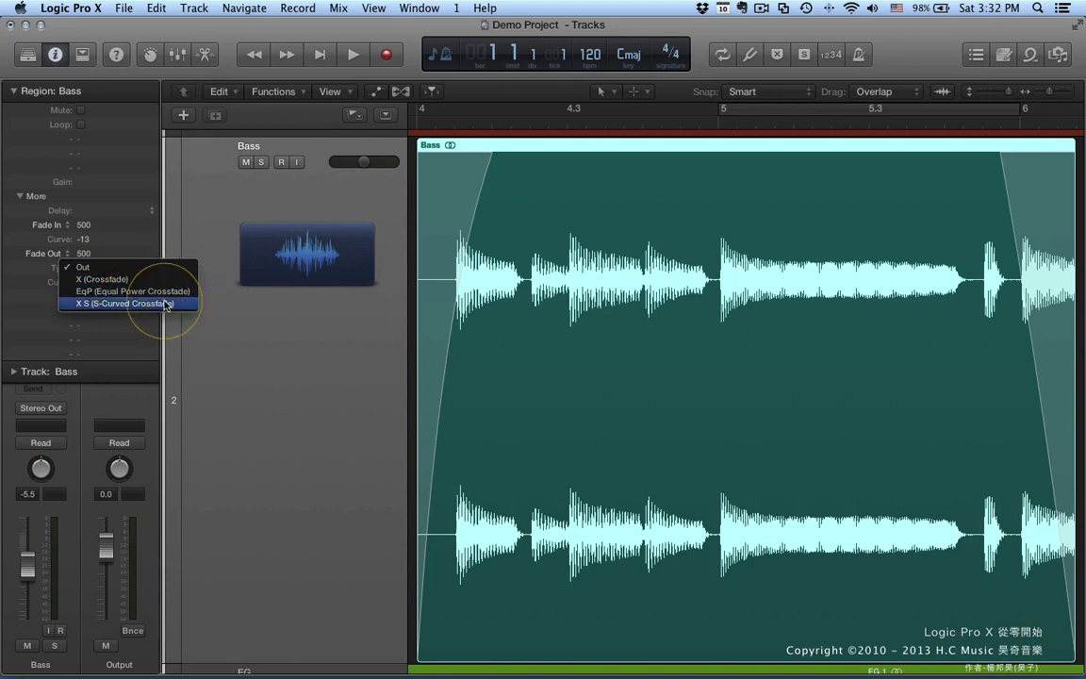
{"action": "key", "text": "Escape"}
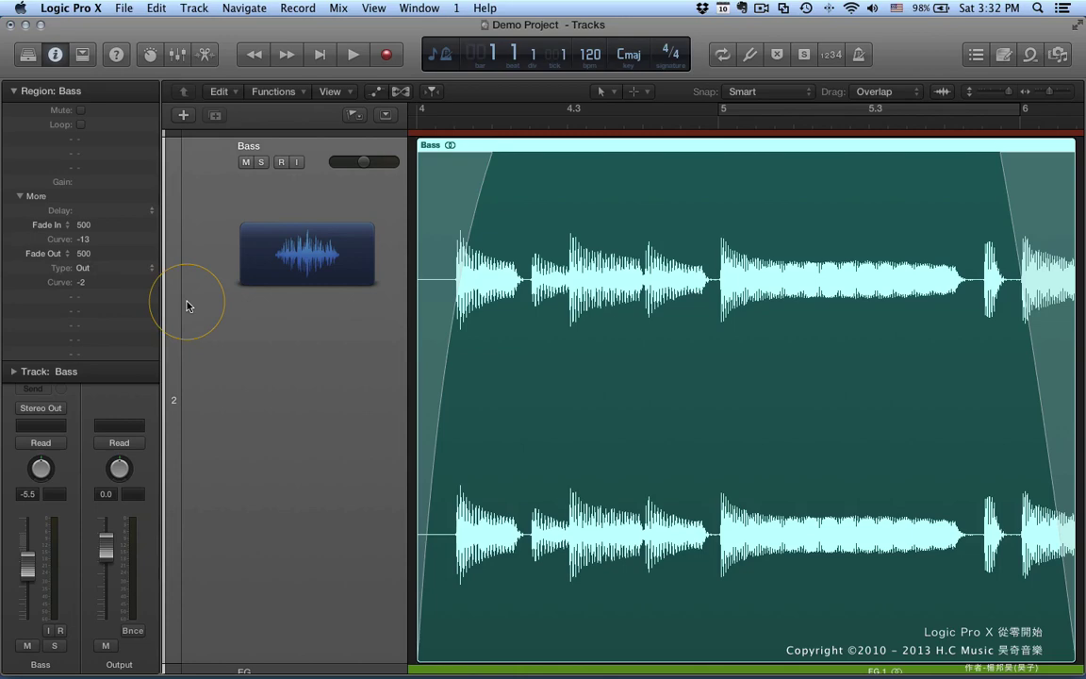
Copy the Bass region on its own track so the copy starts just before bar 6, overlapping the original's end
{"action": "scroll", "coordinate": [188, 304], "scroll_direction": "down", "scroll_amount": 5}
{"action": "scroll", "coordinate": [279, 264], "scroll_direction": "up", "scroll_amount": 5}
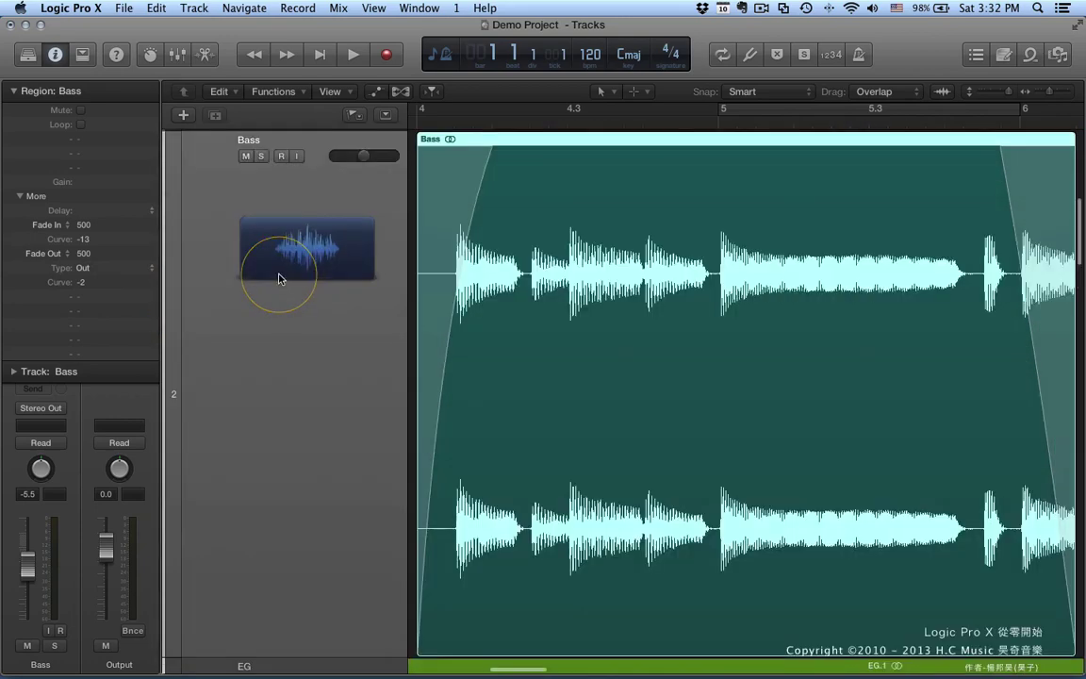
{"action": "scroll", "coordinate": [279, 281], "scroll_direction": "up", "scroll_amount": 3}
{"action": "scroll", "coordinate": [279, 284], "scroll_direction": "down", "scroll_amount": 3}
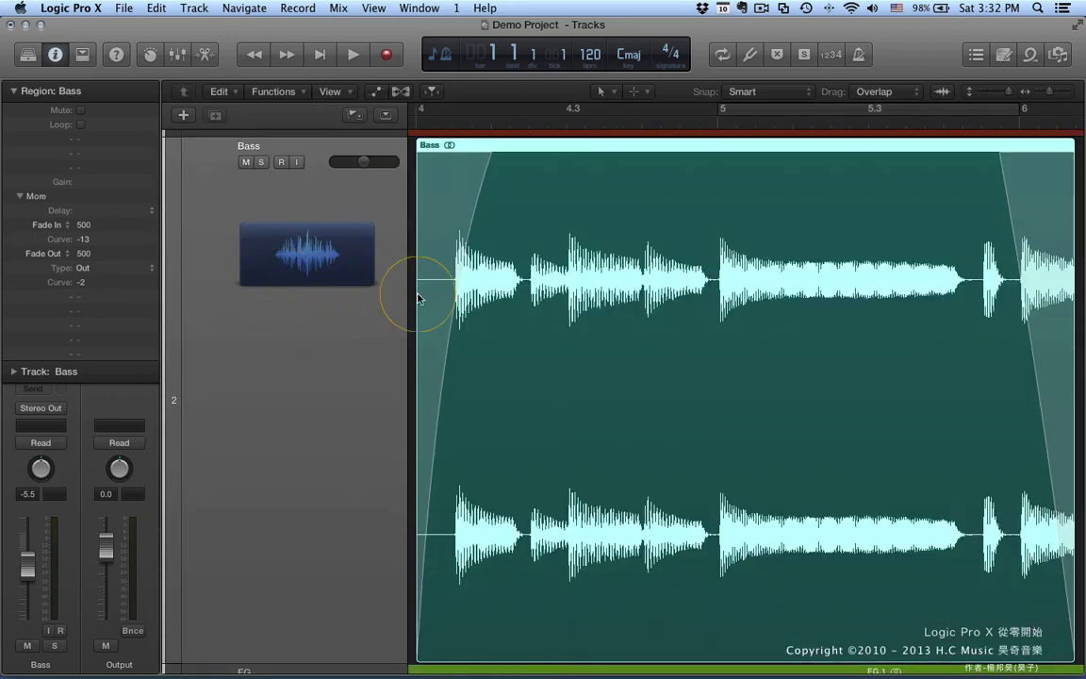
{"action": "key", "text": "super+Left"}
{"action": "key", "text": "super+Left"}
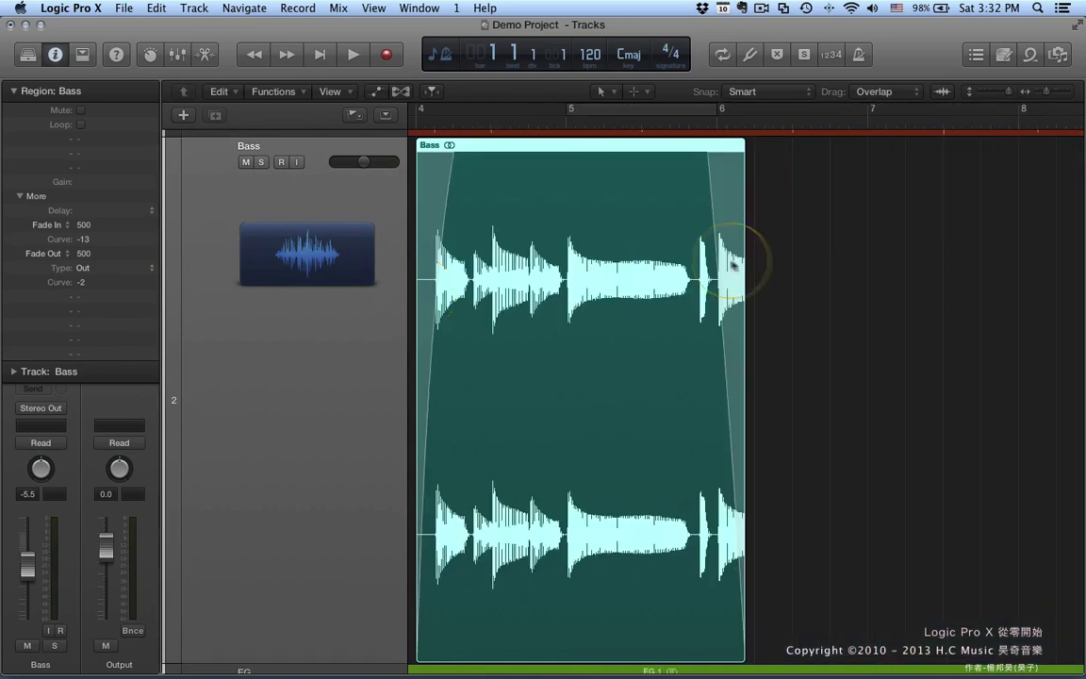
{"action": "left_click_drag", "start_coordinate": [546, 295], "coordinate": [819, 294]}
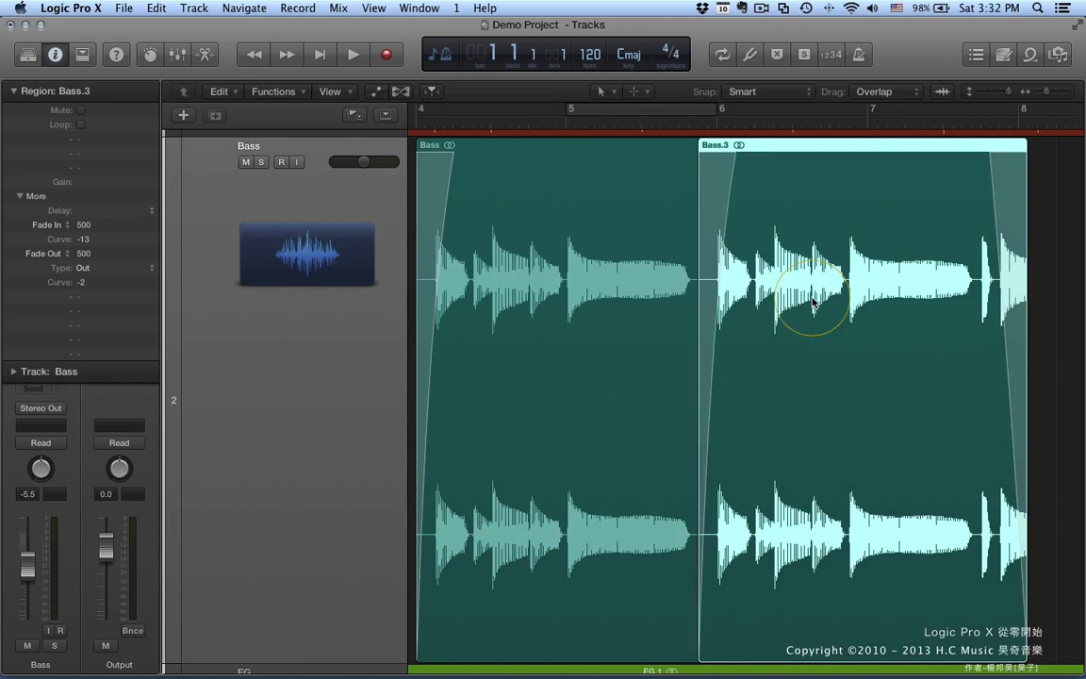
Select both overlapping Bass regions and set their fade-out type to X (Crossfade)
{"action": "left_click", "coordinate": [663, 281]}
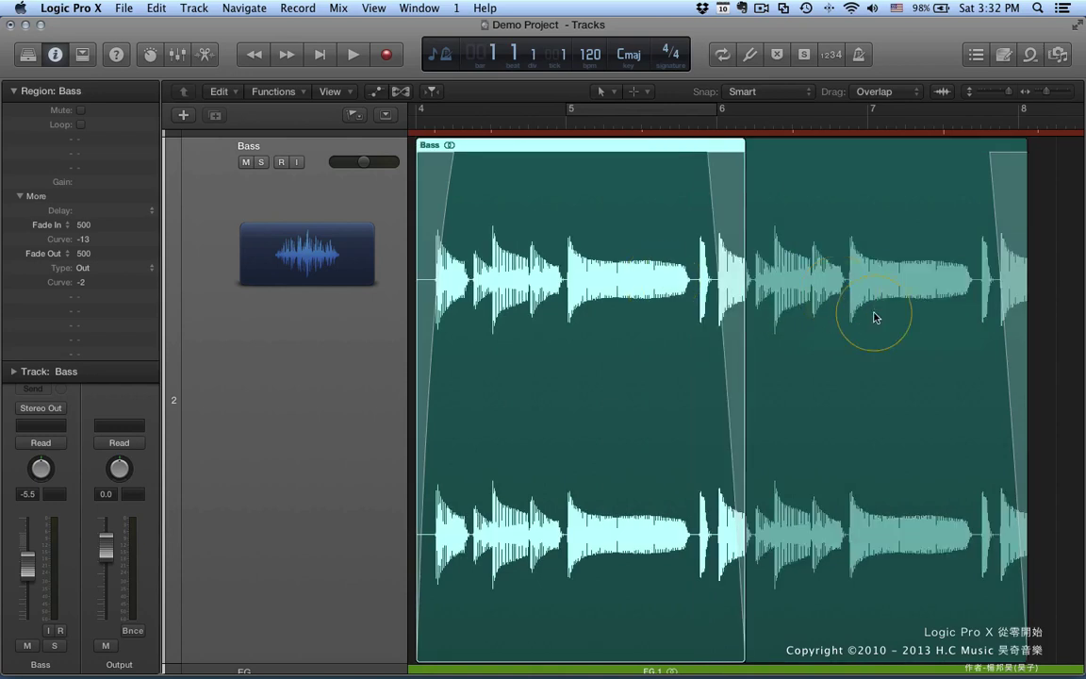
{"action": "left_click_drag", "start_coordinate": [1066, 310], "coordinate": [576, 321]}
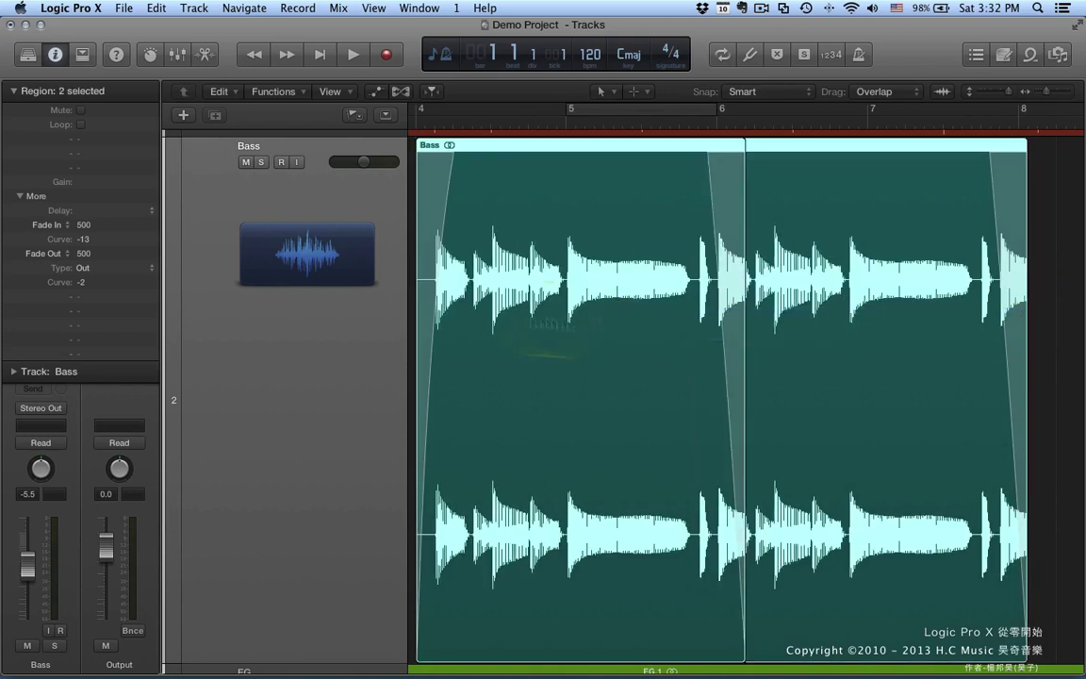
{"action": "left_click", "coordinate": [111, 269]}
{"action": "left_click", "coordinate": [121, 279]}
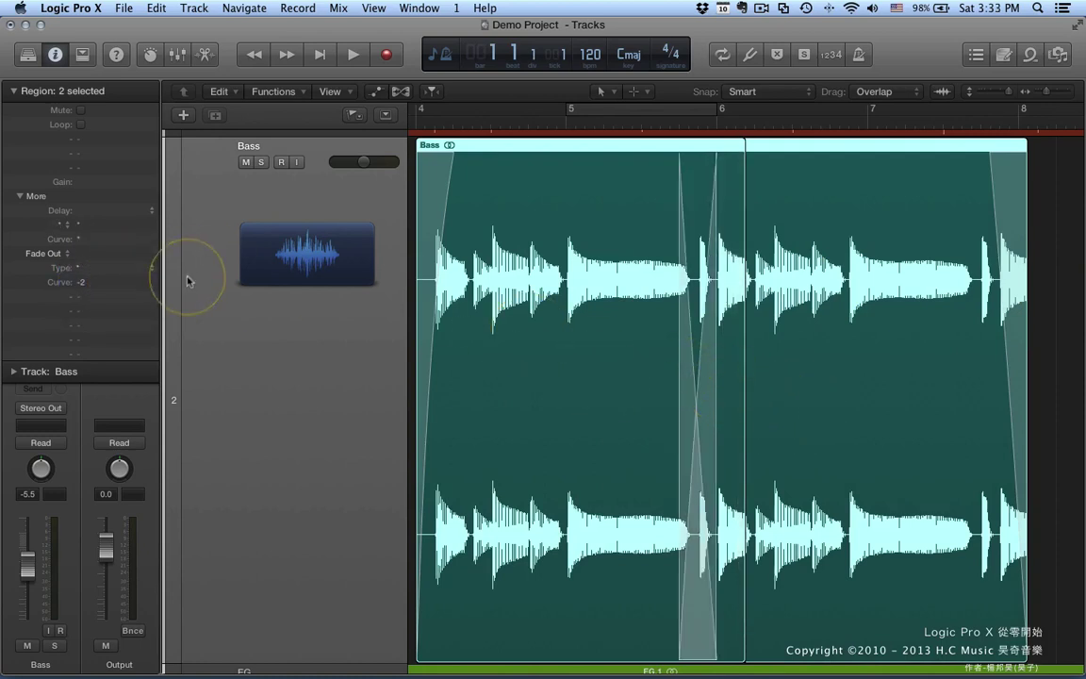
Set the fade-out length of both selected Bass regions to 1000
{"action": "left_click", "coordinate": [117, 272]}
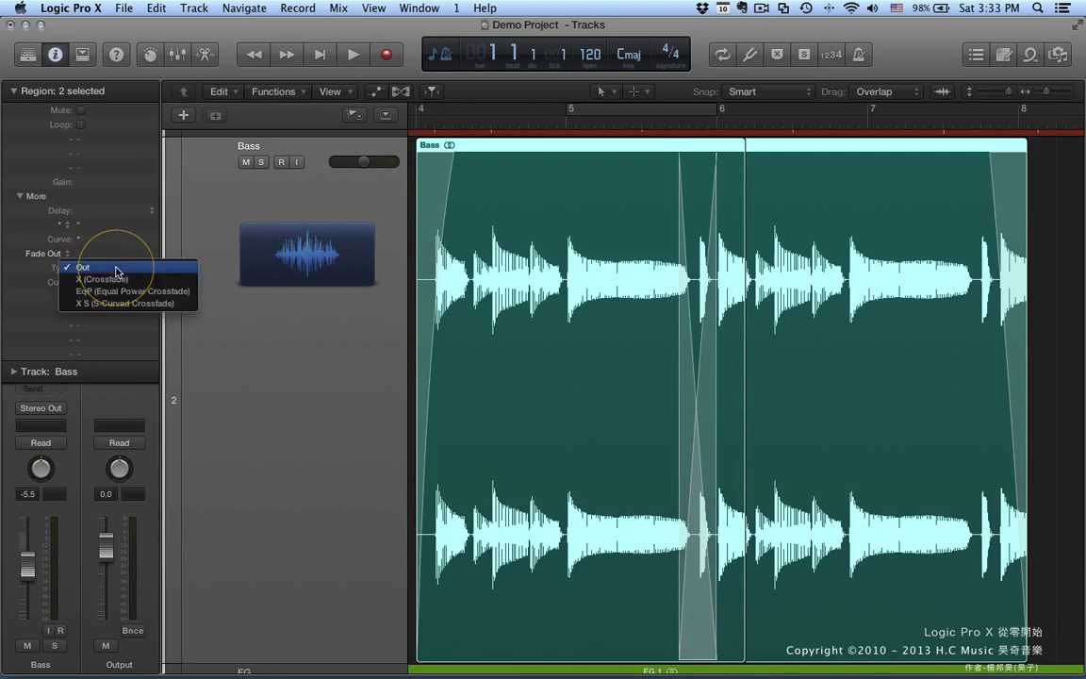
{"action": "left_click", "coordinate": [120, 256]}
{"action": "left_click_drag", "start_coordinate": [117, 255], "coordinate": [122, 222]}
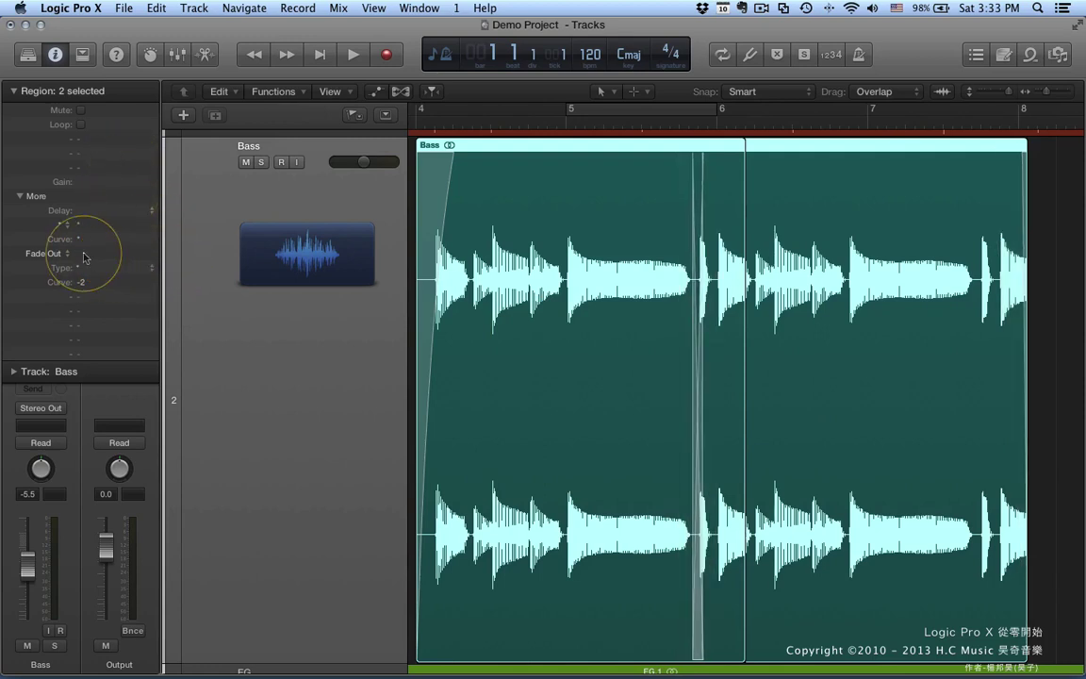
{"action": "double_click", "coordinate": [104, 255]}
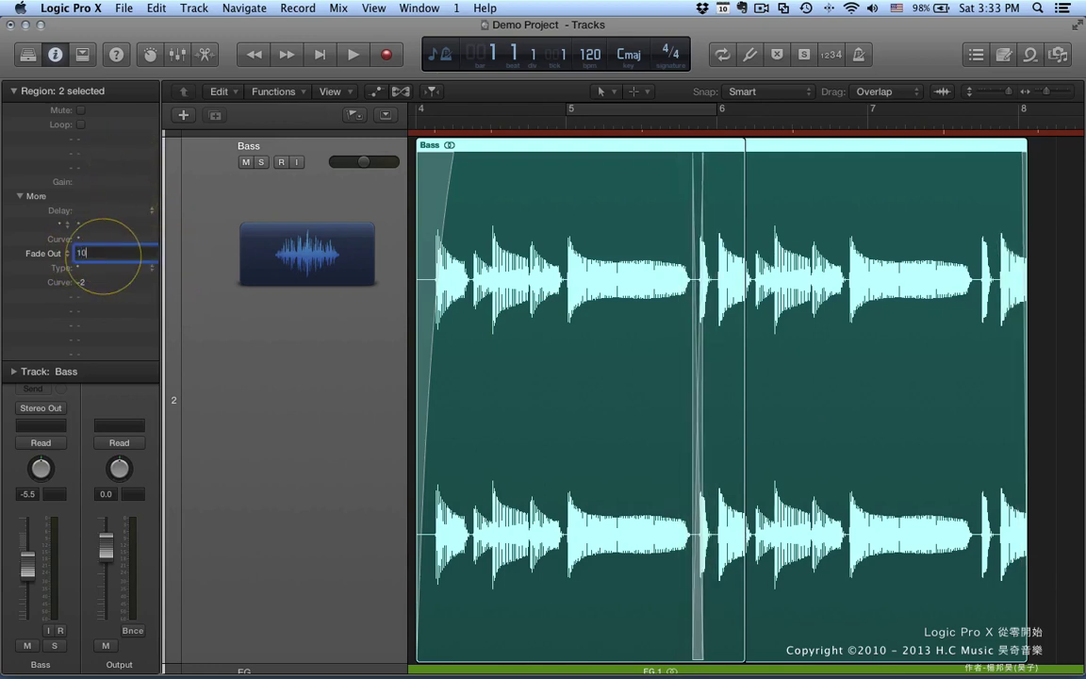
{"action": "key", "text": "Return"}
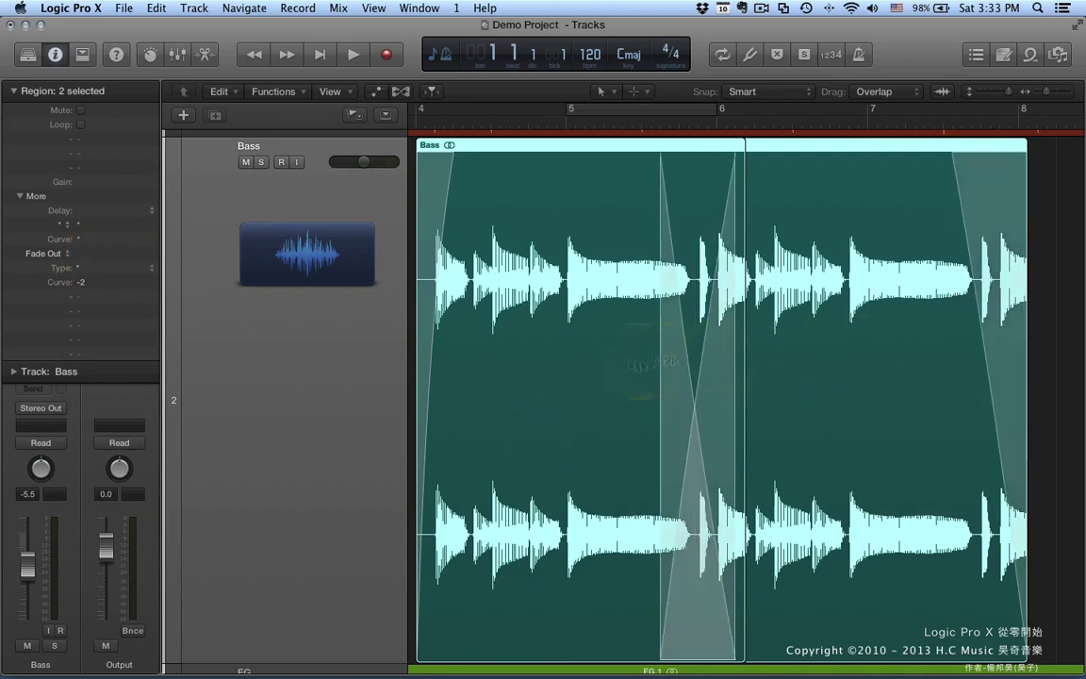
Change the fade-out type of both Bass regions to X S (S-Curved Crossfade) and review the other crossfade types
{"action": "left_click", "coordinate": [147, 271]}
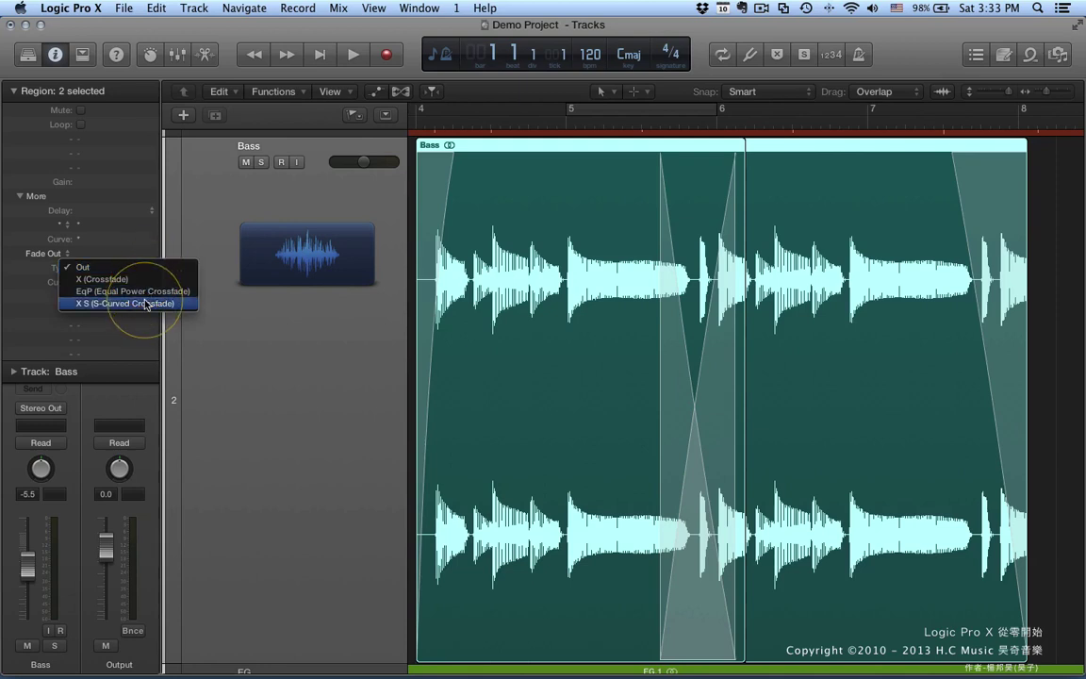
{"action": "left_click", "coordinate": [146, 304]}
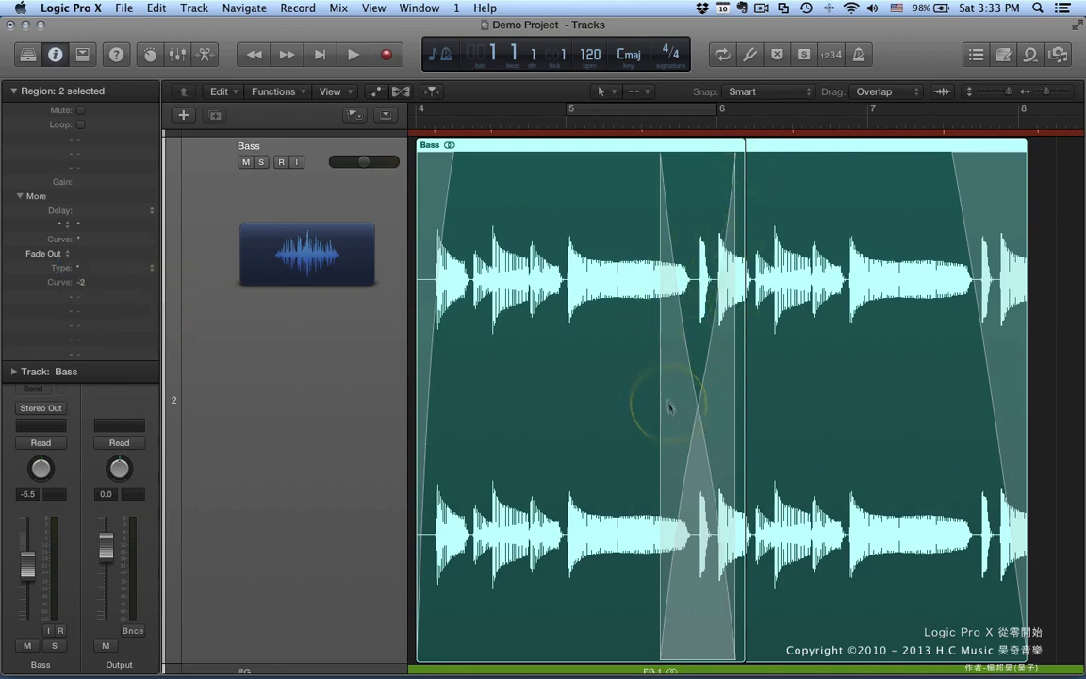
{"action": "left_click", "coordinate": [111, 272]}
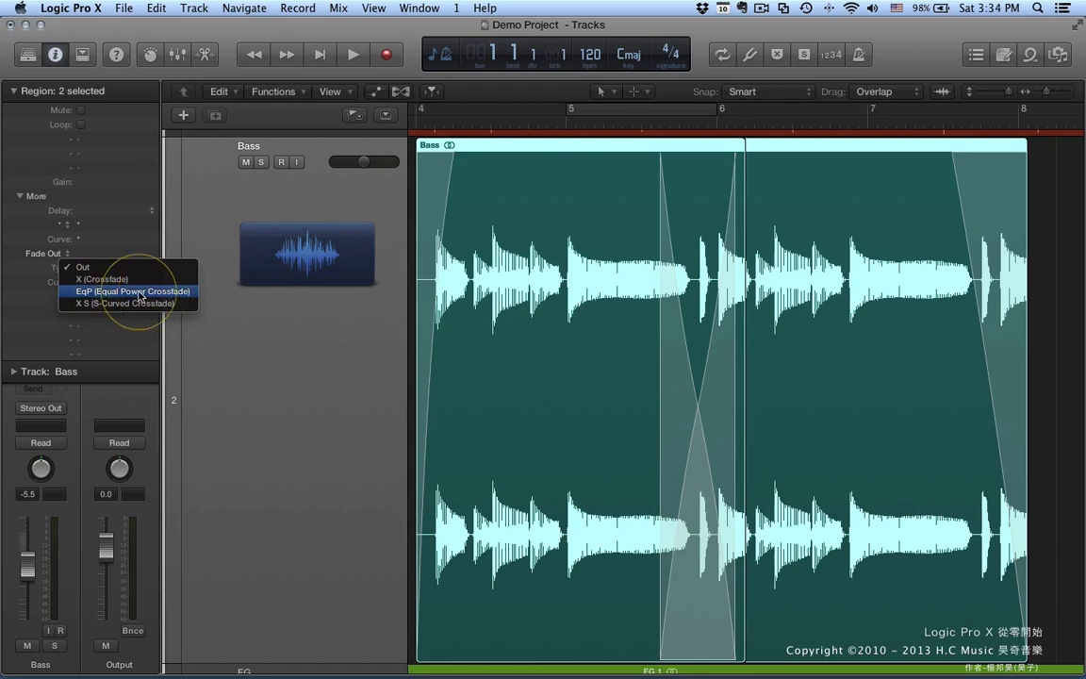
{"action": "left_click", "coordinate": [282, 359]}
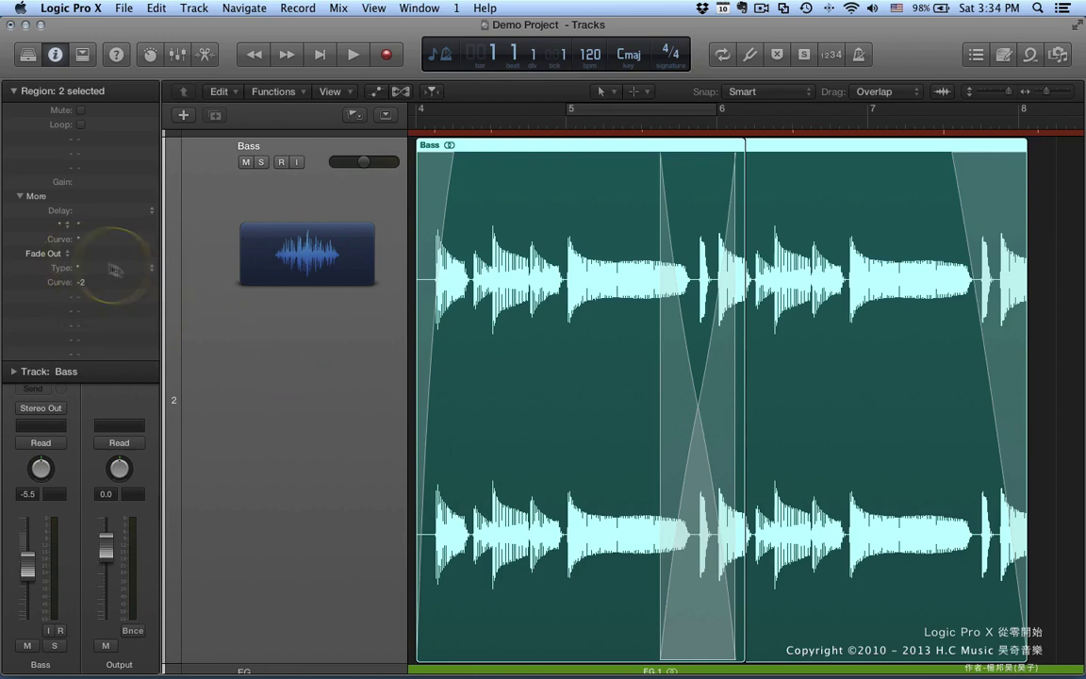
Delete the copied Bass region that starts just before bar 6
{"action": "left_click", "coordinate": [1057, 378]}
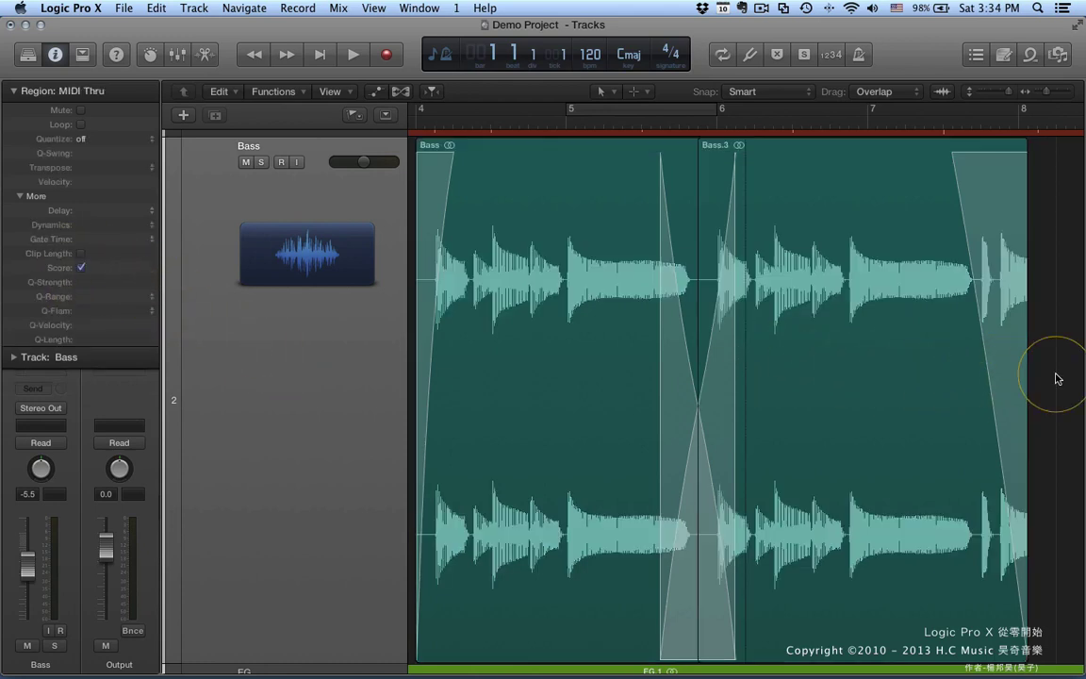
{"action": "left_click", "coordinate": [831, 402]}
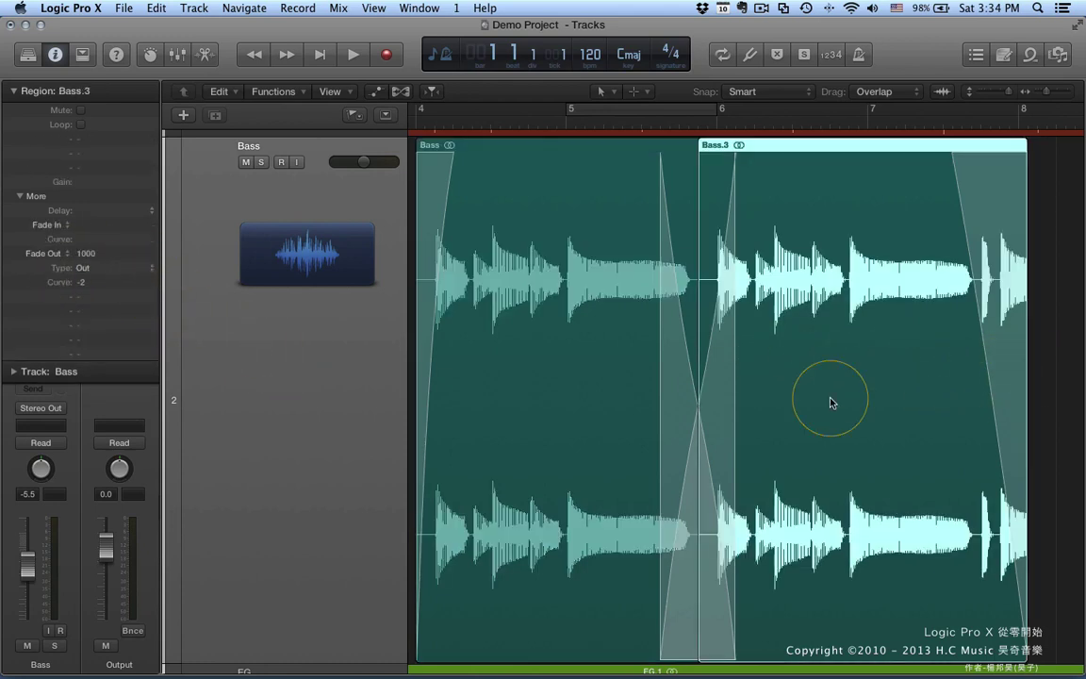
{"action": "key", "text": "Delete"}
Set the remaining Bass region's fade-out type to Out, its fade-in curve to -5, and reset its fade-out curve
{"action": "left_click", "coordinate": [443, 376]}
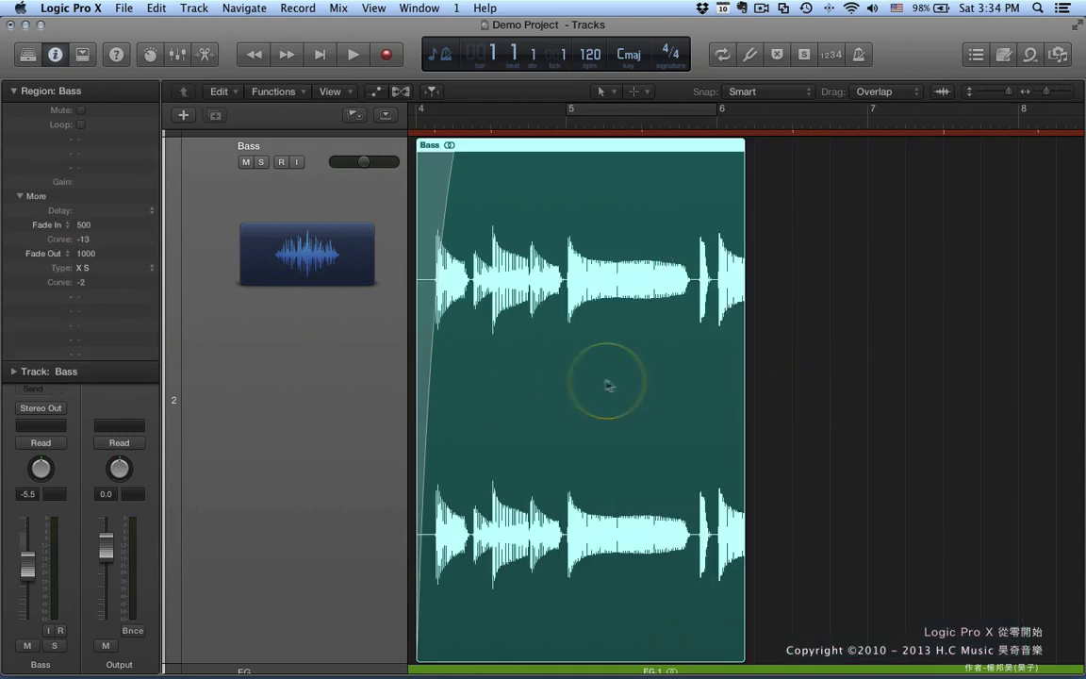
{"action": "left_click", "coordinate": [109, 268]}
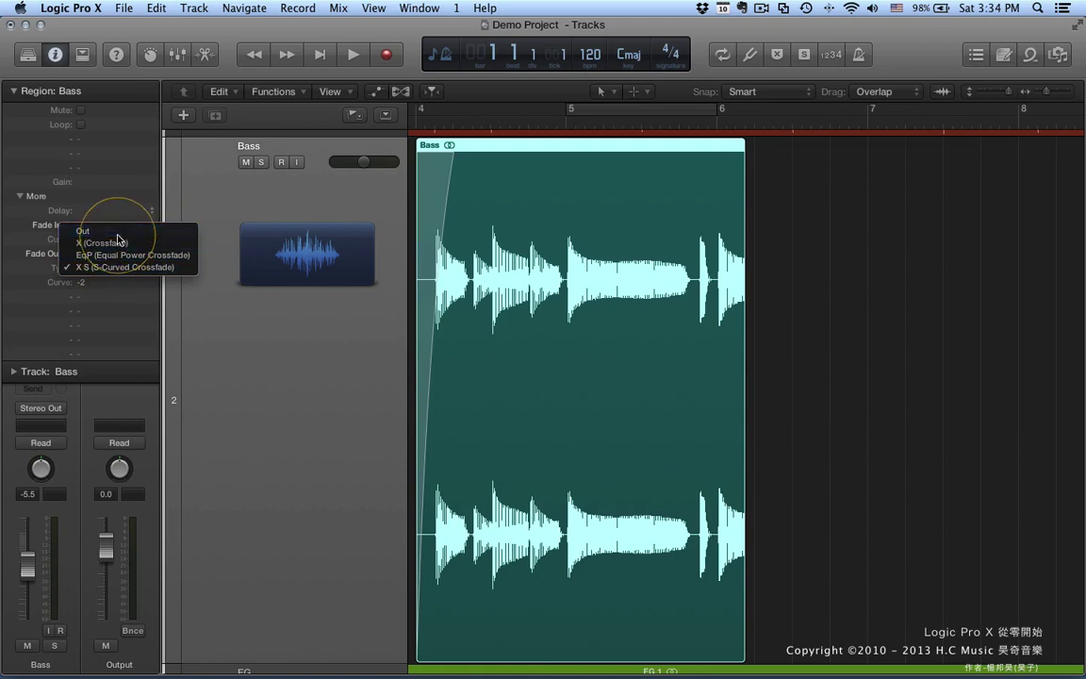
{"action": "left_click", "coordinate": [112, 233]}
{"action": "left_click_drag", "start_coordinate": [101, 283], "coordinate": [105, 230]}
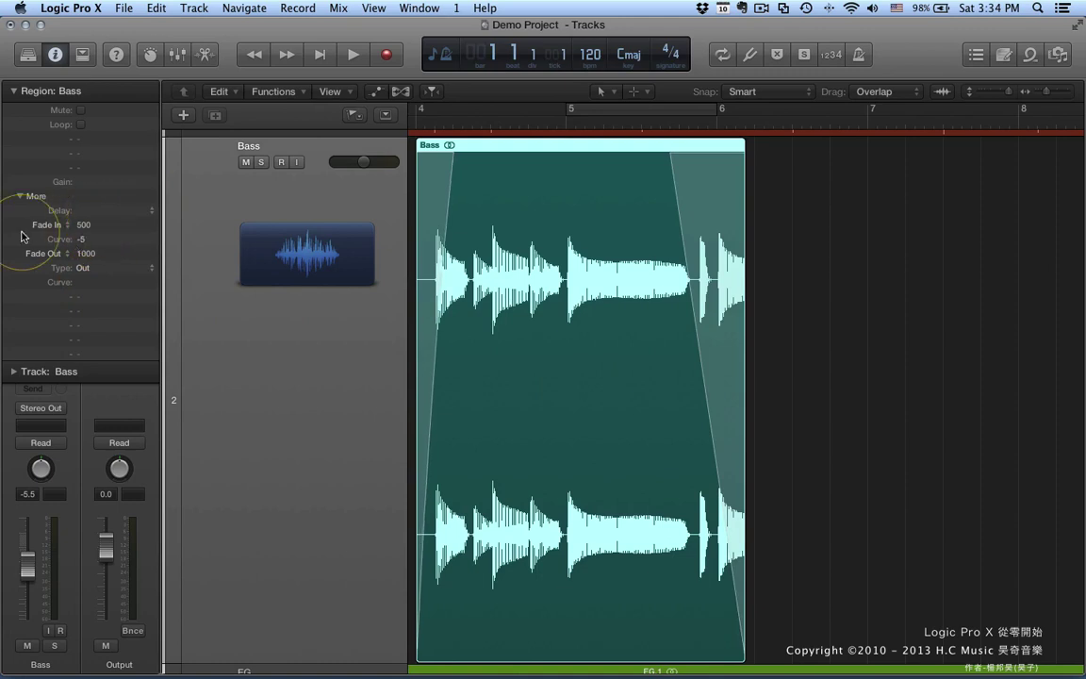
Switch the Bass region's Fade In to Speed Up and its Fade Out to Slow Down
{"action": "left_click", "coordinate": [65, 227]}
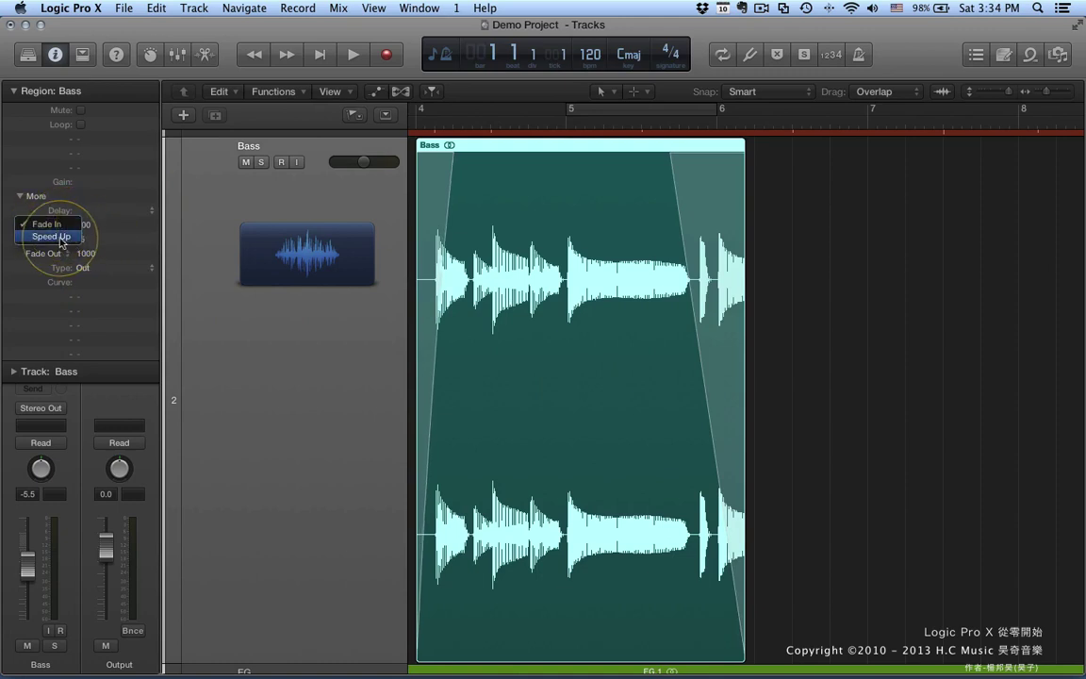
{"action": "left_click", "coordinate": [51, 236]}
{"action": "left_click", "coordinate": [59, 256]}
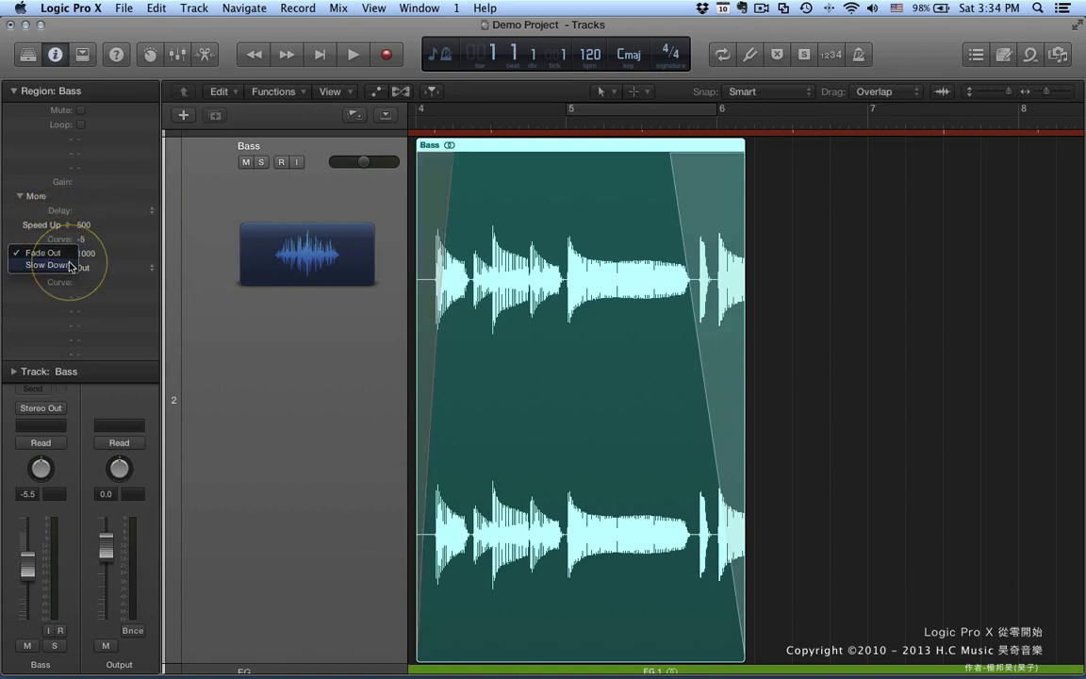
{"action": "left_click", "coordinate": [56, 264]}
Solo the Bass track and trim the Bass region's start to slightly after the beginning of bar 4
{"action": "left_click", "coordinate": [262, 163]}
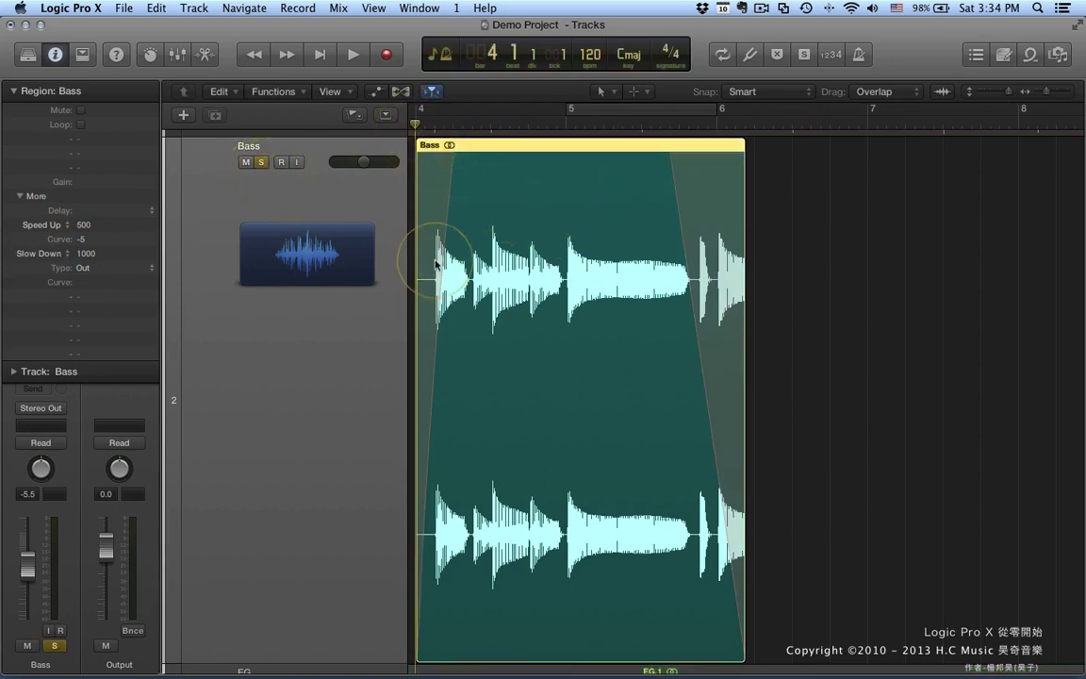
{"action": "key", "text": "ctrl+z"}
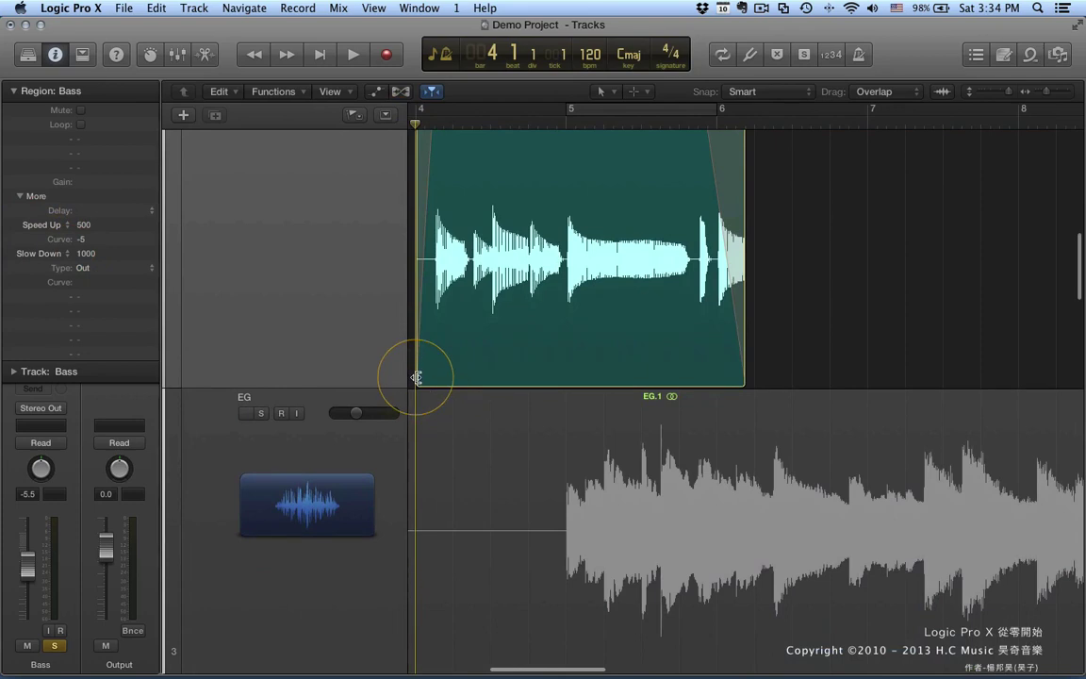
{"action": "left_click_drag", "start_coordinate": [416, 376], "coordinate": [443, 375]}
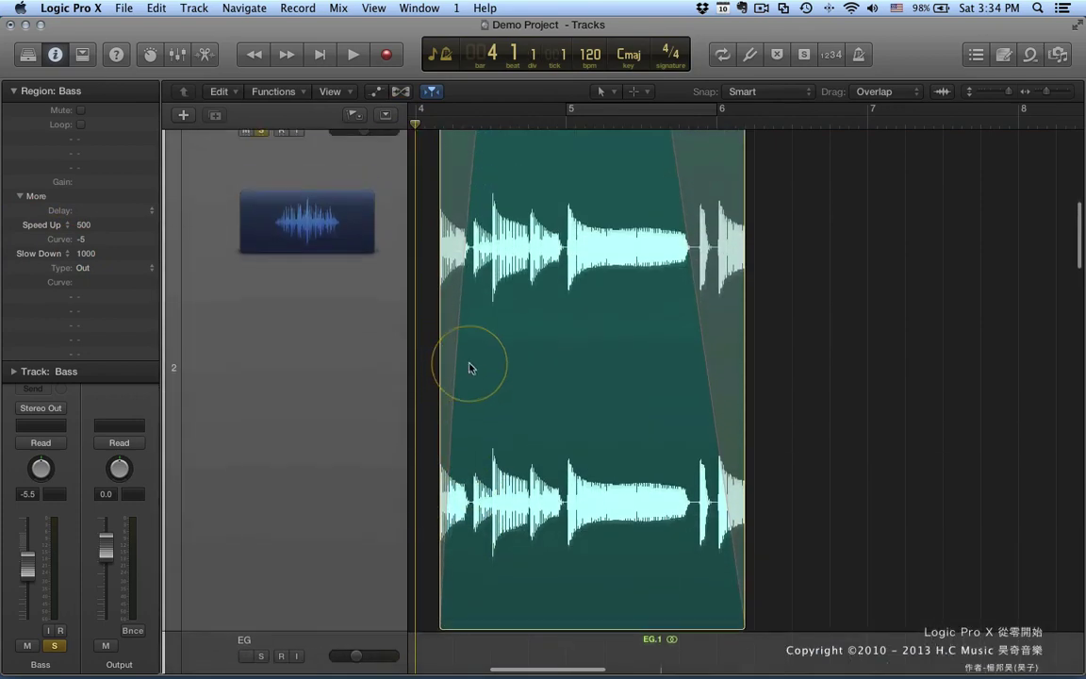
Play the Bass region briefly from position 4 1 3 1 to hear the speed-up effect
{"action": "left_click", "coordinate": [435, 127]}
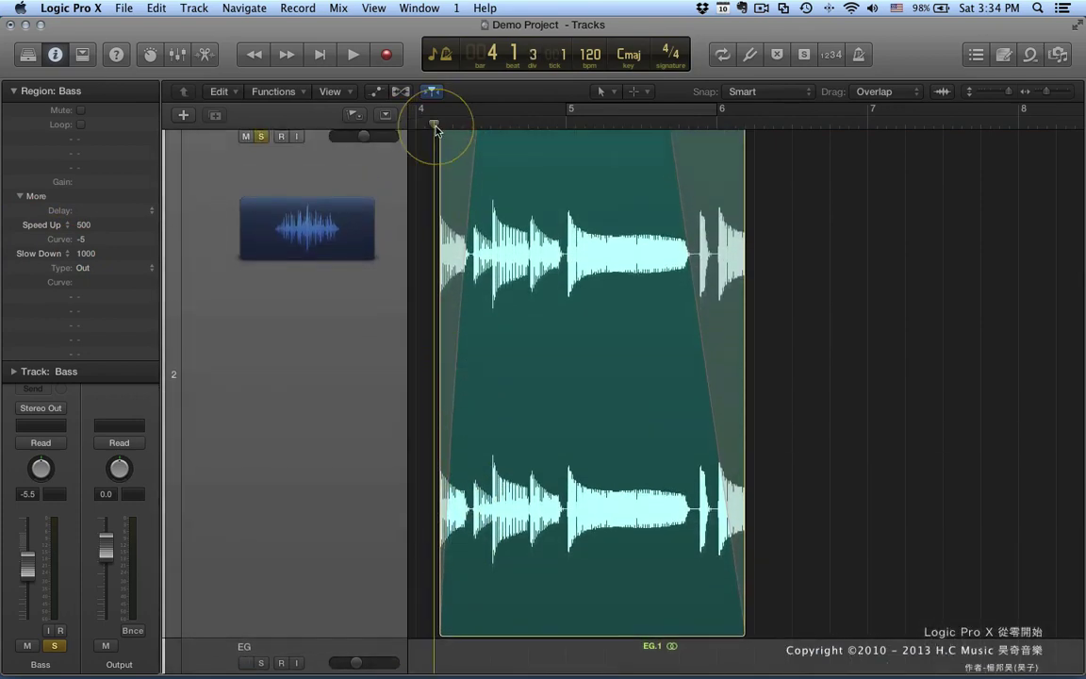
{"action": "key", "text": "space"}
{"action": "key", "text": "space"}
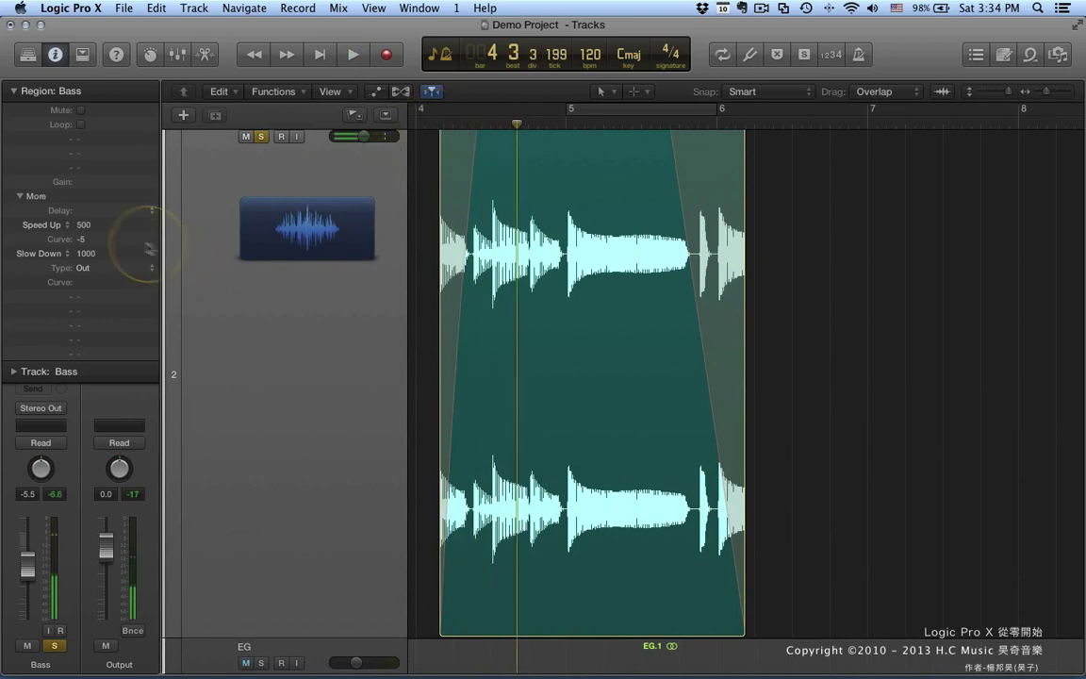
Set the Bass region's Speed Up length to 2000 and play the region through past its end
{"action": "double_click", "coordinate": [100, 224]}
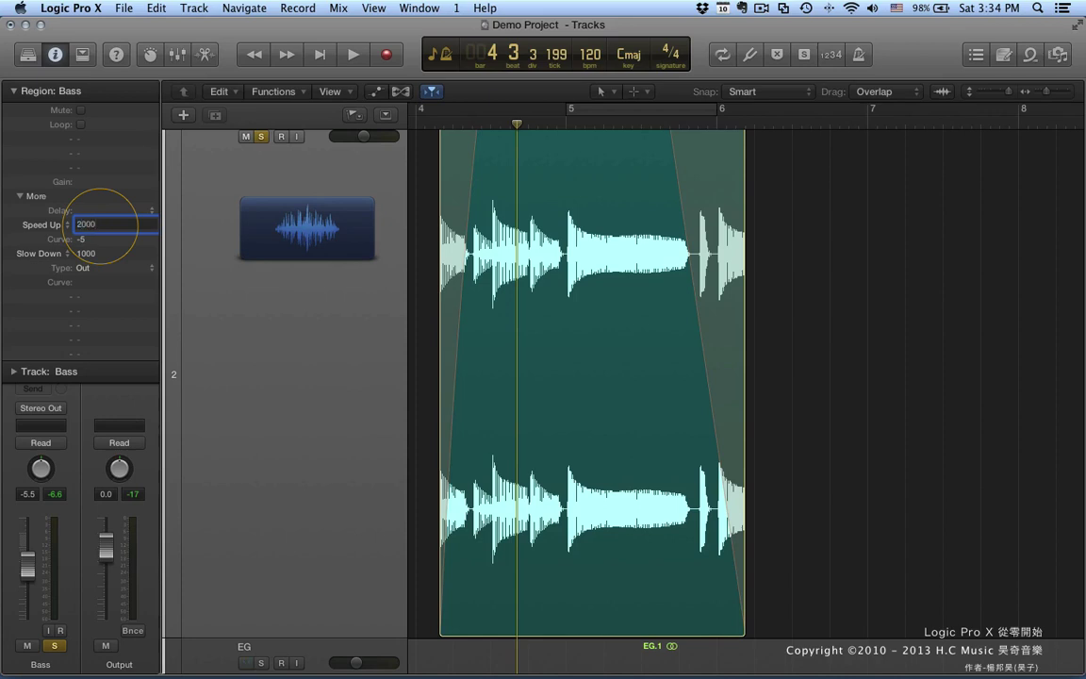
{"action": "key", "text": "Return"}
{"action": "left_click", "coordinate": [440, 114]}
{"action": "left_click", "coordinate": [475, 170]}
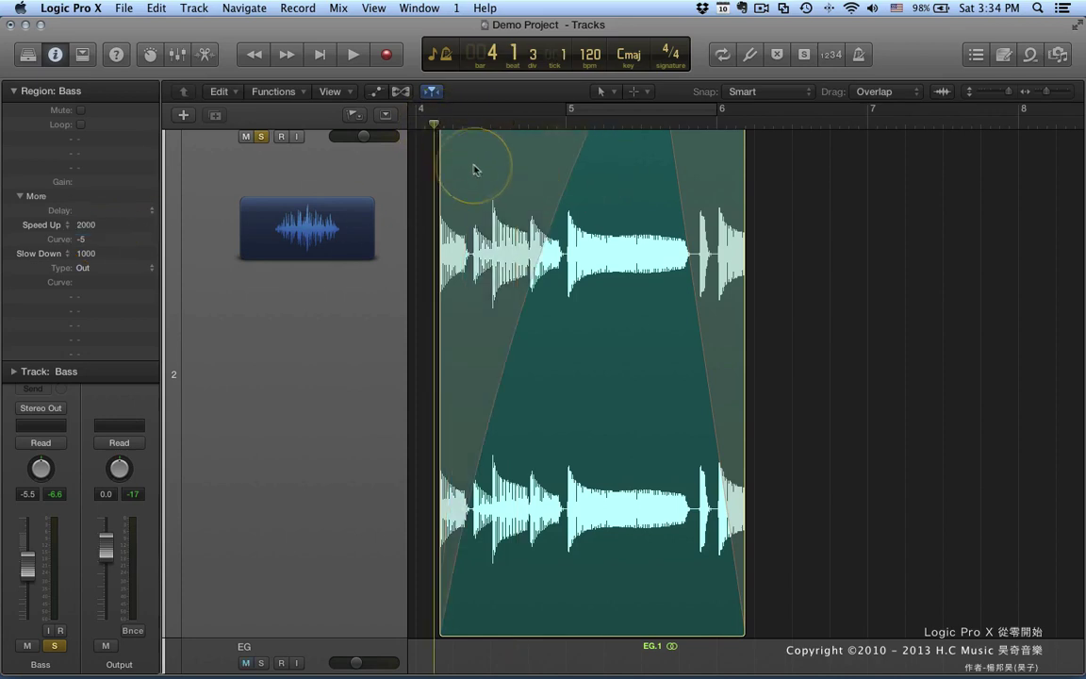
{"action": "key", "text": "space"}
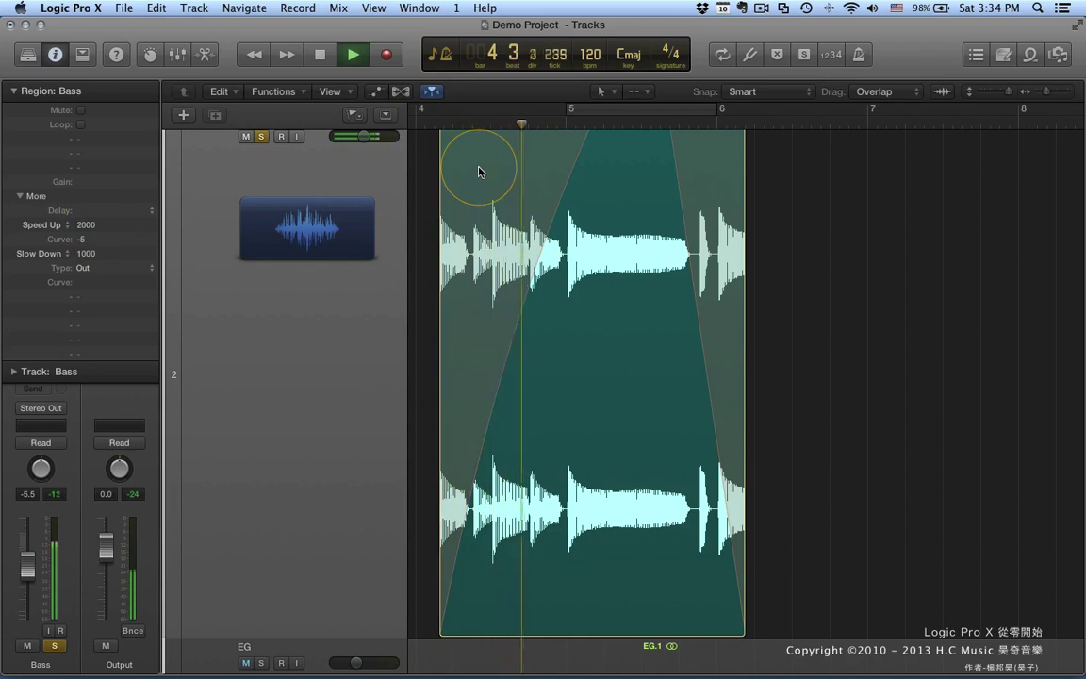
{"action": "key", "text": "space"}
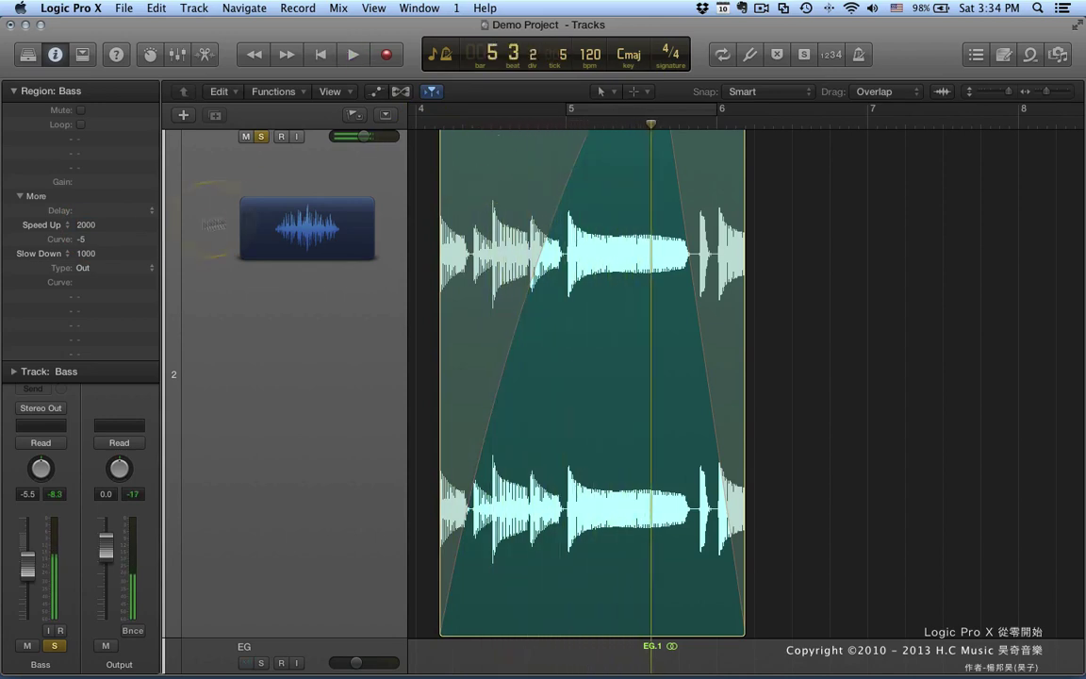
{"action": "key", "text": "space"}
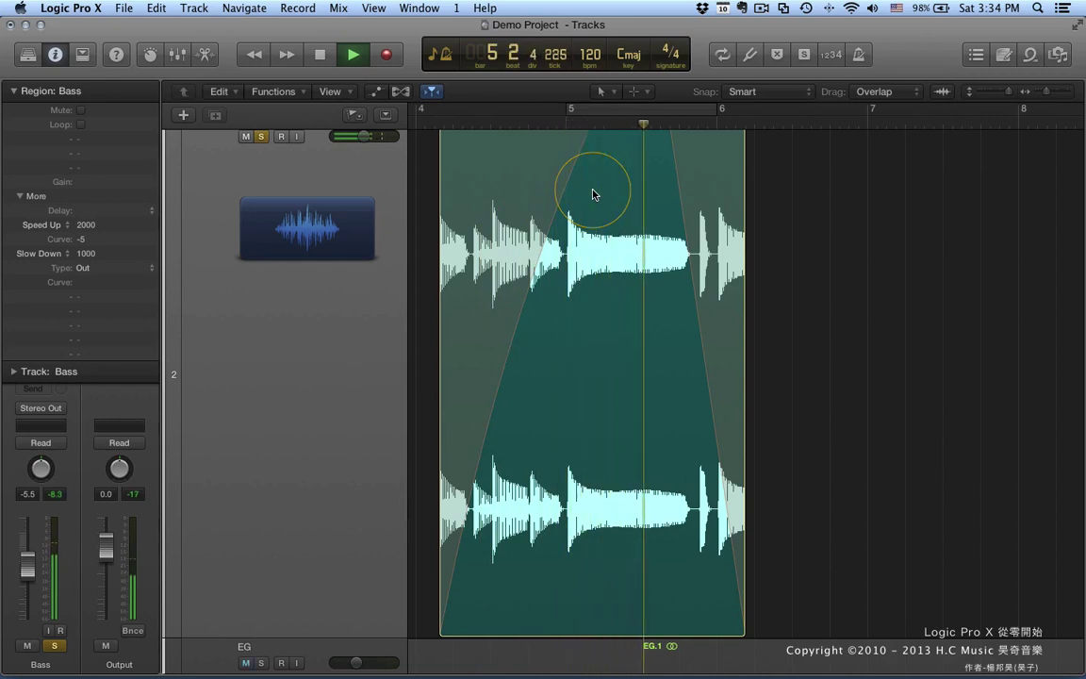
{"action": "key", "text": "space"}
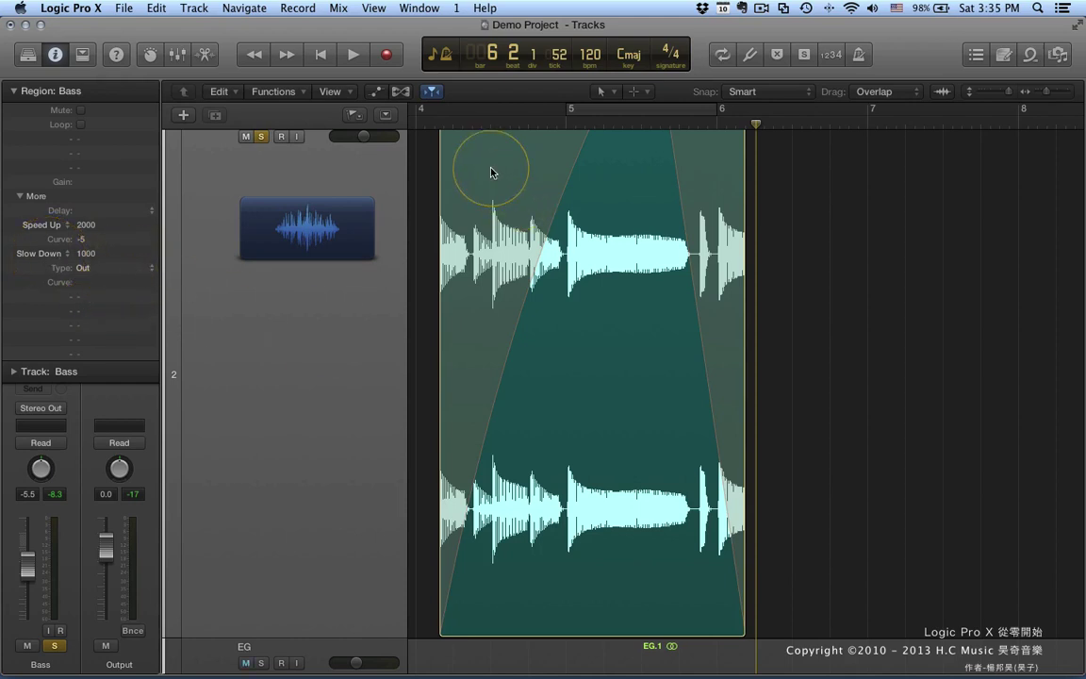
Switch the Bass region's Speed Up back to Fade In and its Slow Down back to Fade Out
{"action": "left_click", "coordinate": [43, 224]}
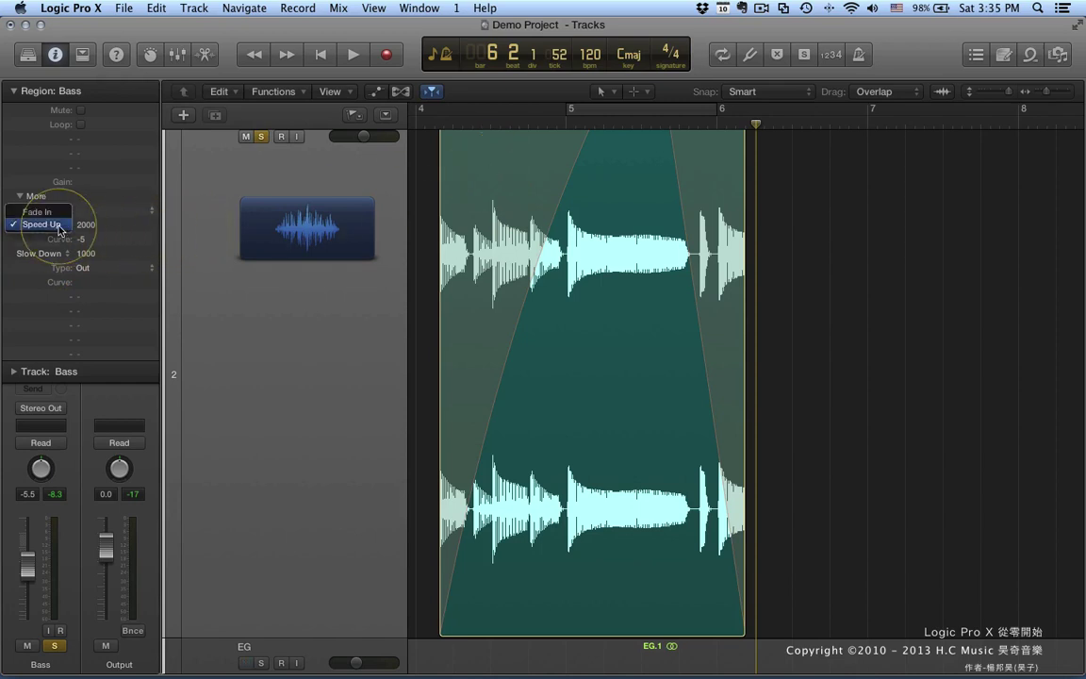
{"action": "left_click", "coordinate": [39, 212]}
{"action": "left_click", "coordinate": [52, 253]}
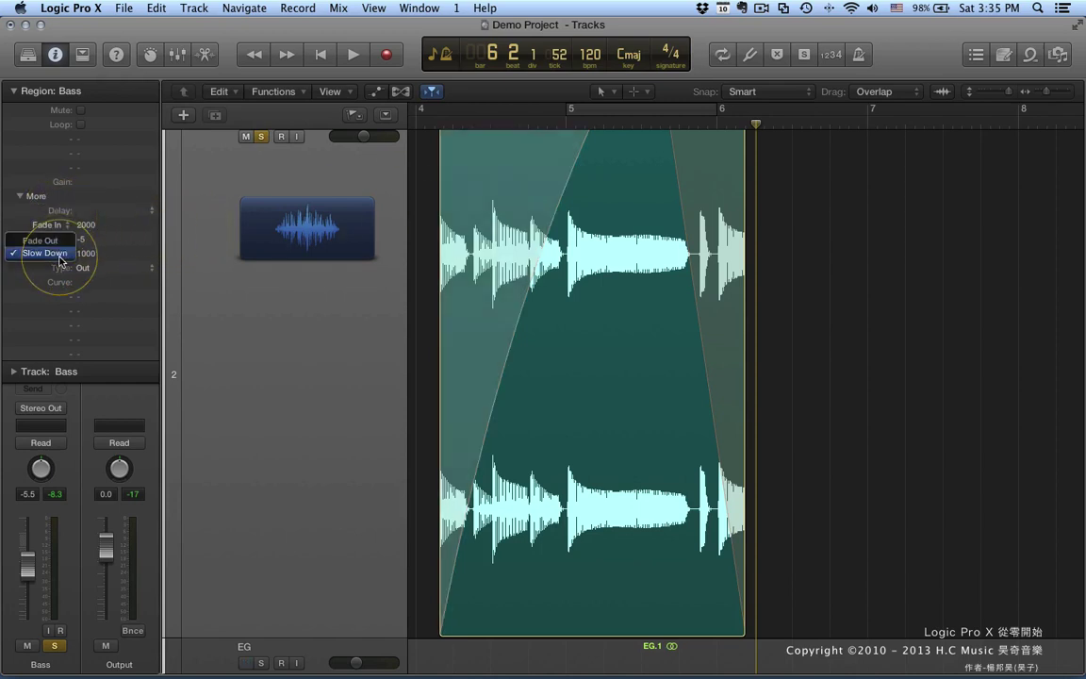
{"action": "left_click", "coordinate": [62, 241]}
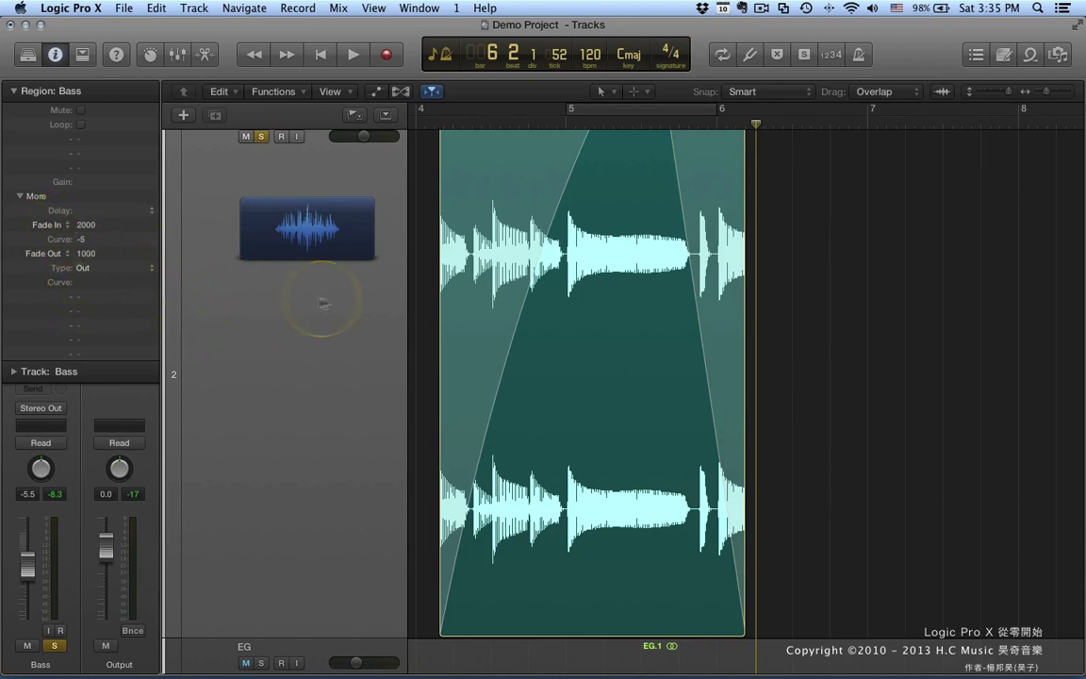
Reduce the height of the Bass track in the track area
{"action": "scroll", "coordinate": [580, 304], "scroll_direction": "up", "scroll_amount": 5}
{"action": "scroll", "coordinate": [580, 304], "scroll_direction": "down", "scroll_amount": 4}
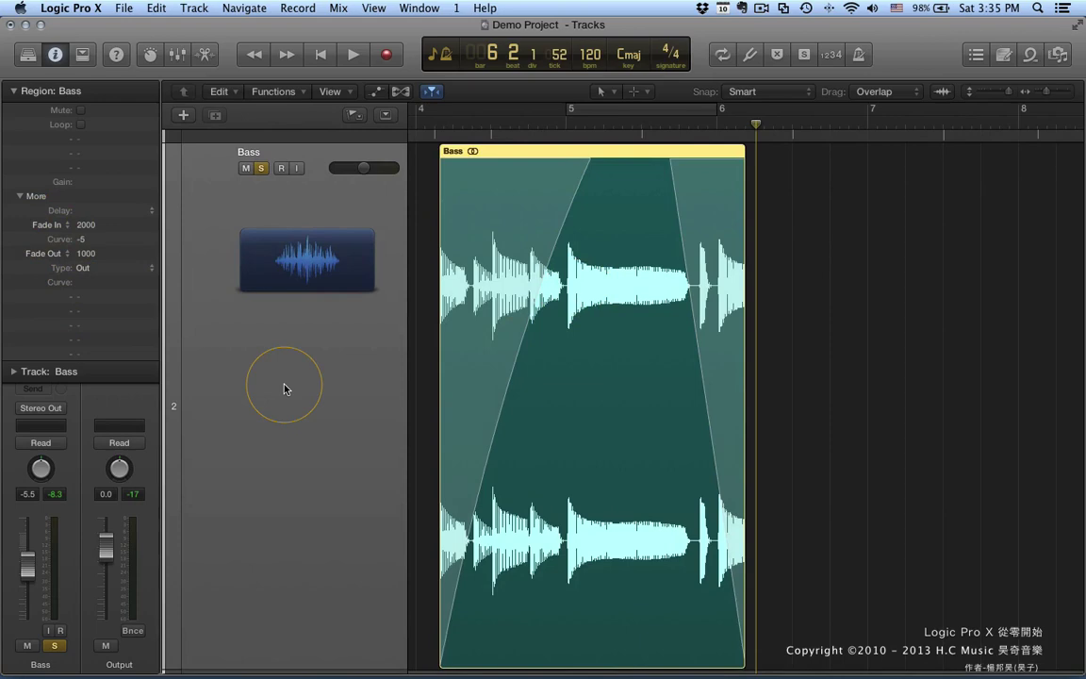
{"action": "scroll", "coordinate": [426, 360], "scroll_direction": "down", "scroll_amount": 8}
{"action": "scroll", "coordinate": [425, 360], "scroll_direction": "up", "scroll_amount": 4}
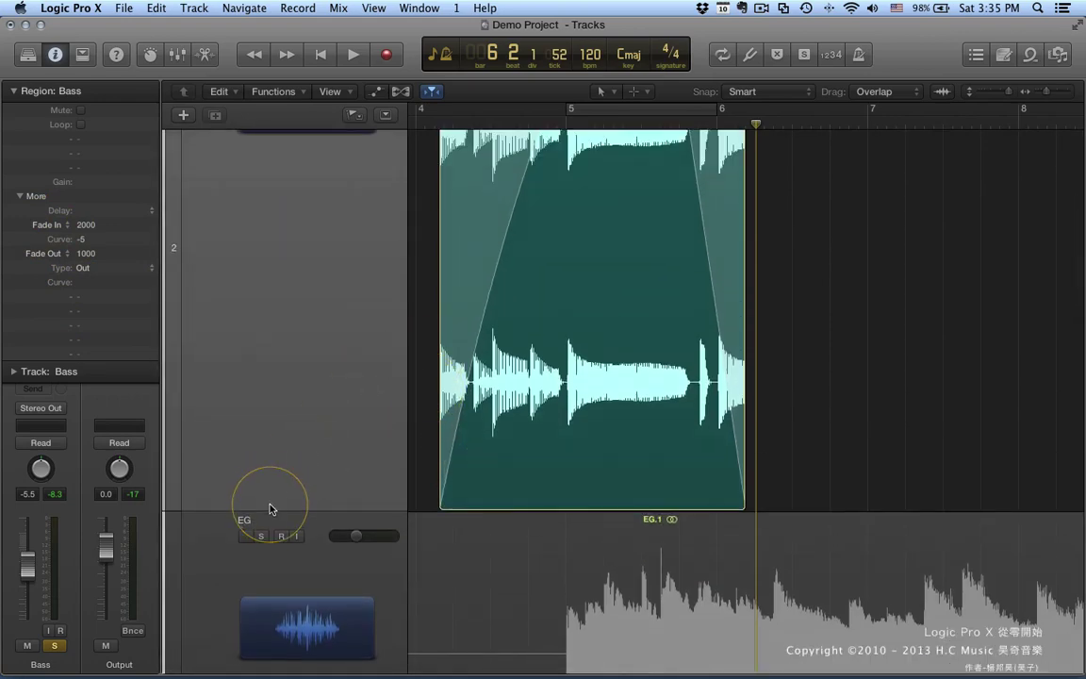
{"action": "left_click_drag", "start_coordinate": [269, 510], "coordinate": [286, 322]}
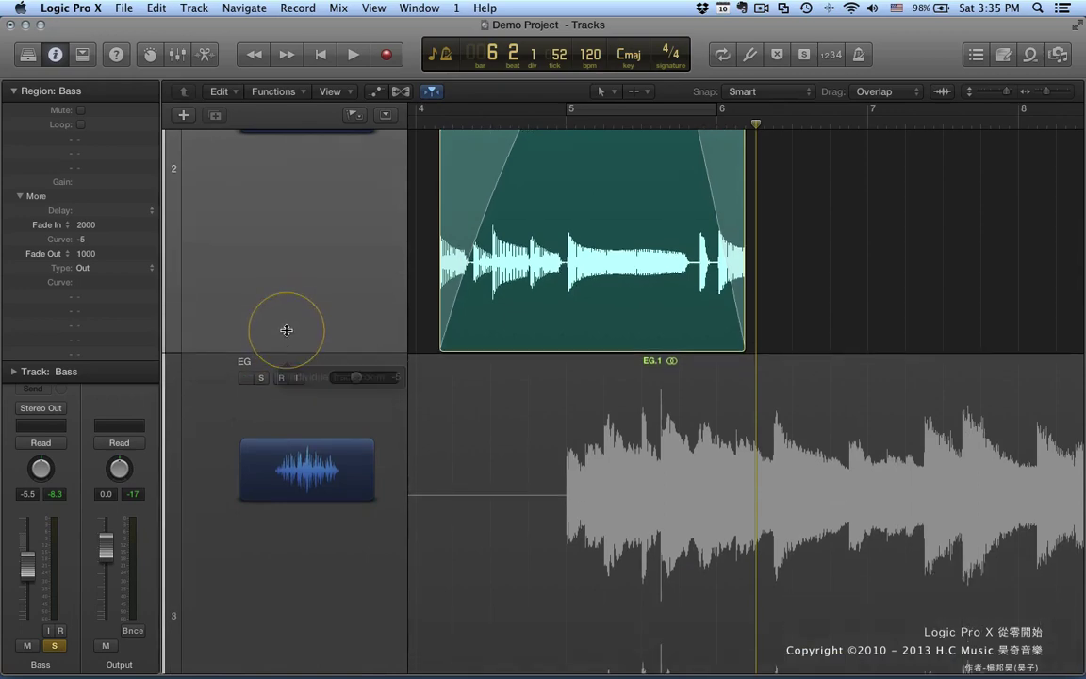
Shrink the track heights until all tracks fit in view and turn off solo on the Bass track
{"action": "key", "text": "z"}
{"action": "key", "text": "z"}
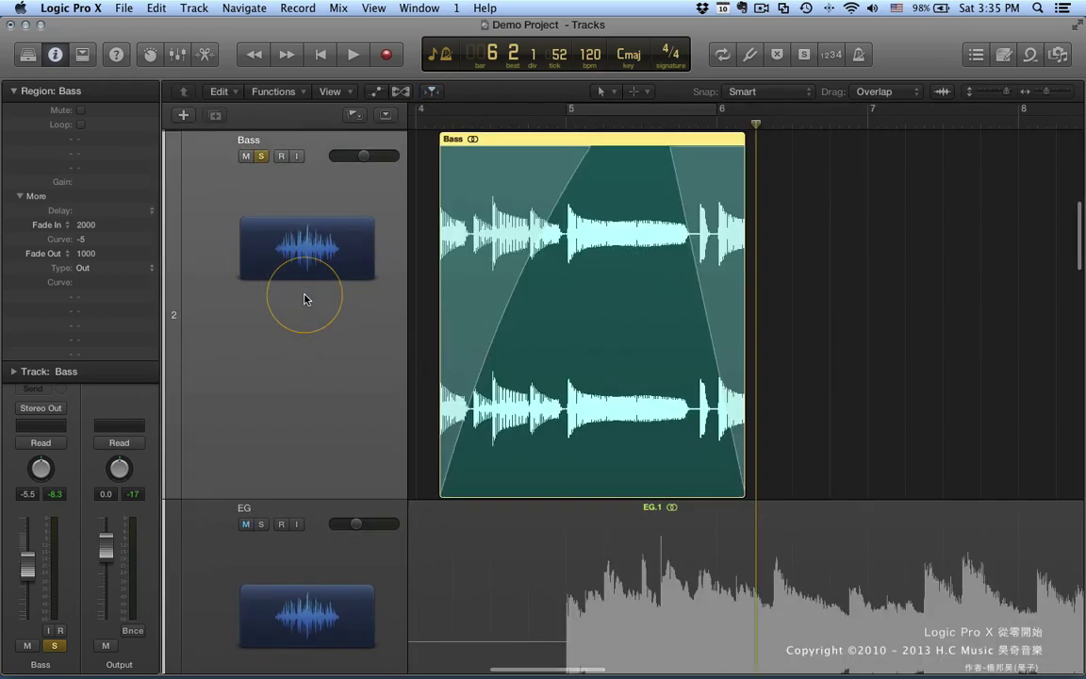
{"action": "left_click", "coordinate": [990, 93]}
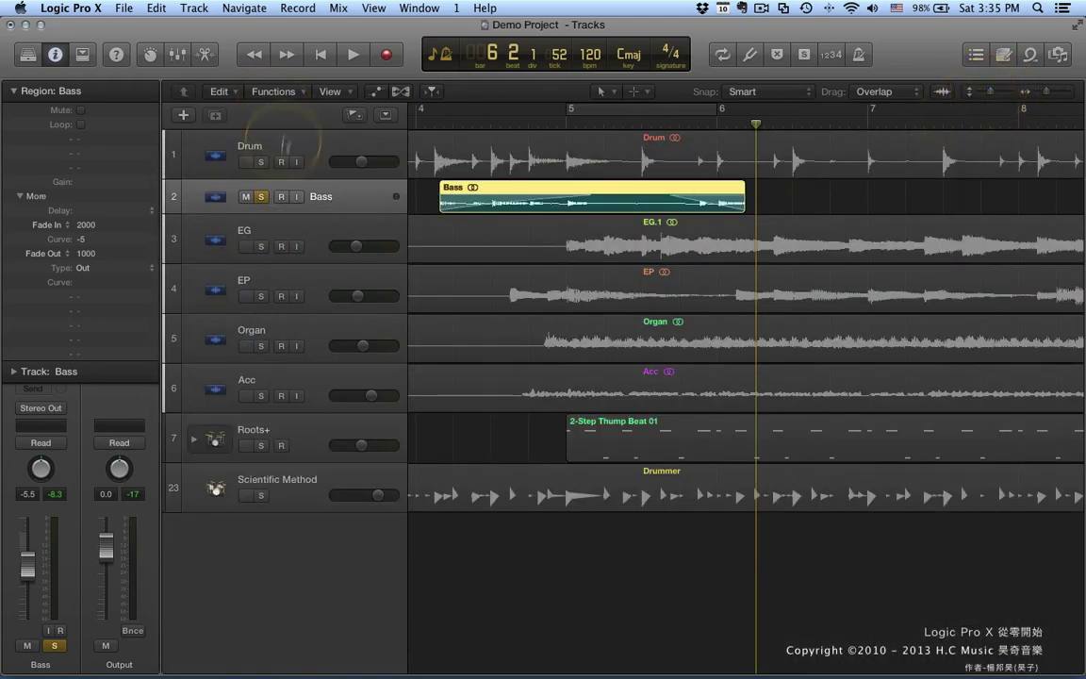
{"action": "left_click", "coordinate": [262, 196]}
{"action": "left_click", "coordinate": [901, 564]}
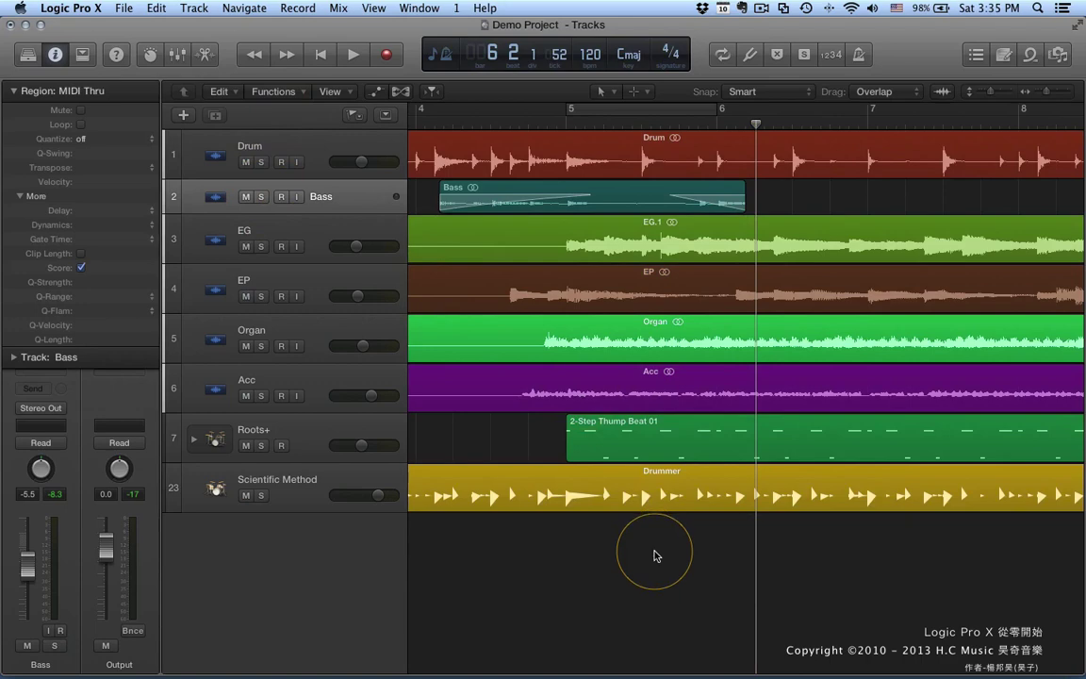
Select the regions on all eight tracks and split them at playhead position 5 4 2 1
{"action": "left_click_drag", "start_coordinate": [654, 552], "coordinate": [811, 99]}
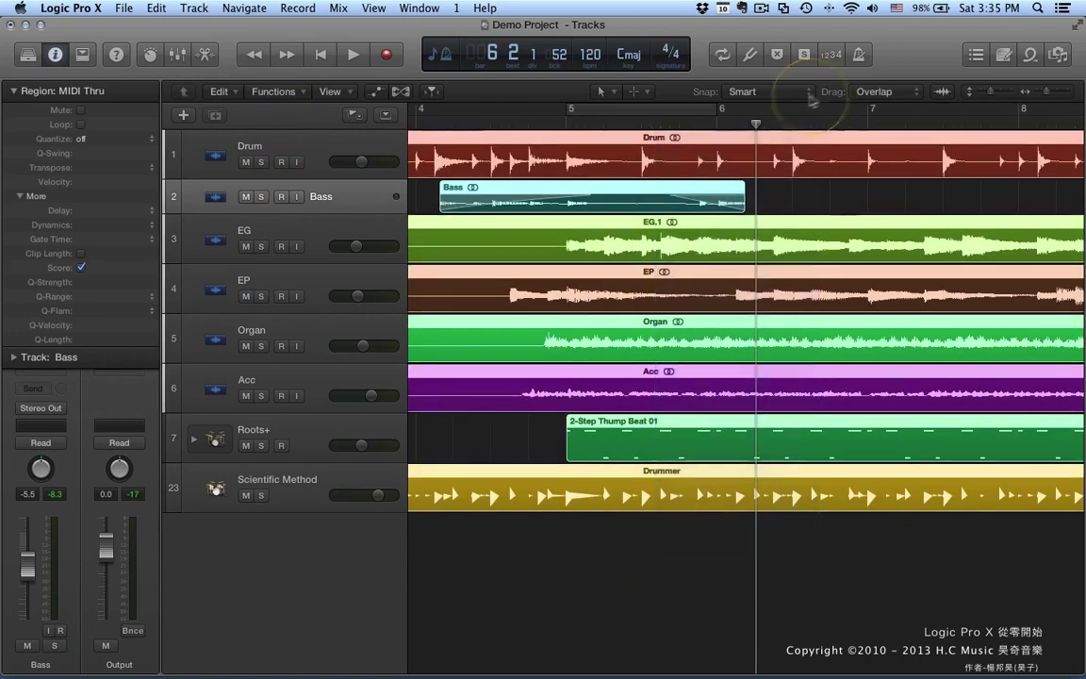
{"action": "left_click", "coordinate": [689, 124]}
{"action": "key", "text": "super+t"}
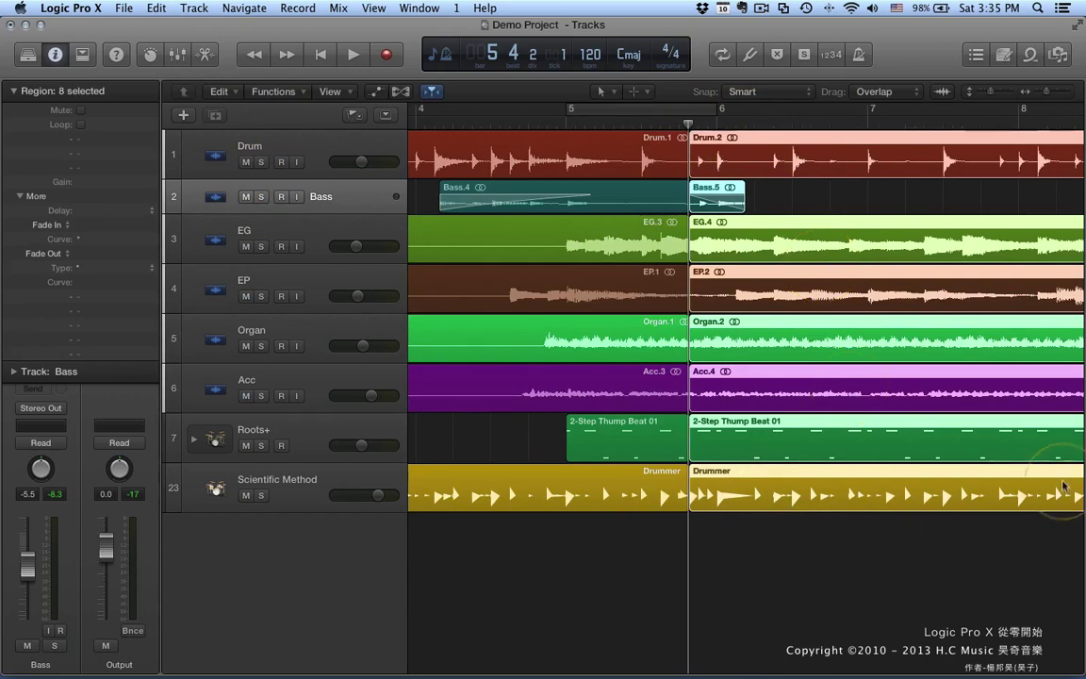
Set the Fade In to 1000 for all the selected regions after the split
{"action": "scroll", "coordinate": [933, 415], "scroll_direction": "right", "scroll_amount": 5}
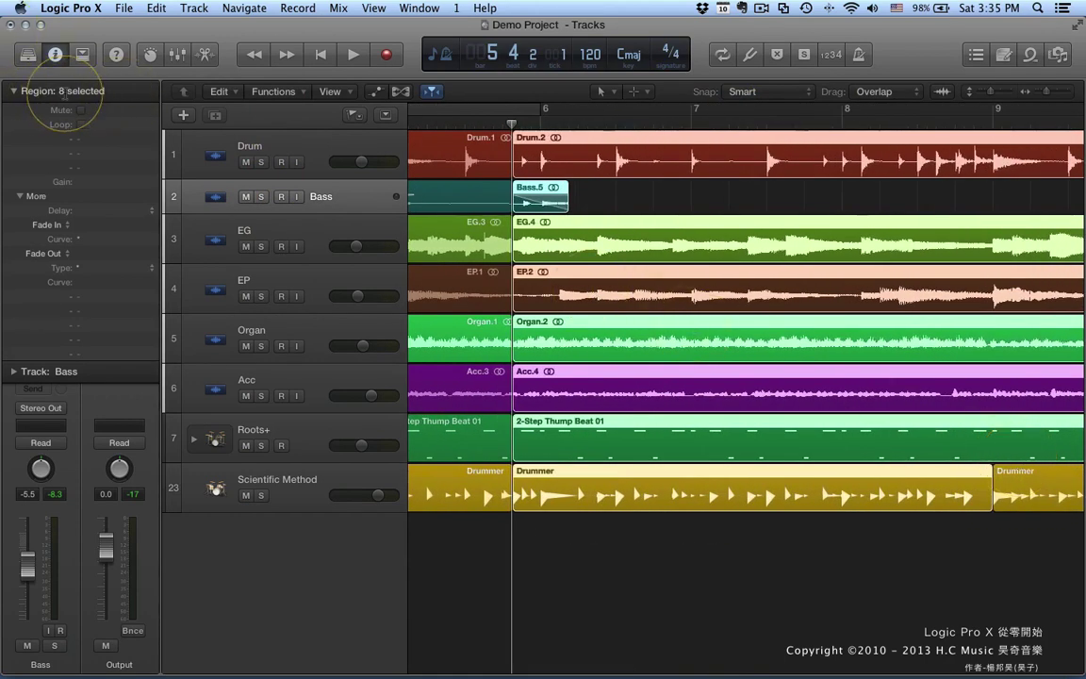
{"action": "double_click", "coordinate": [104, 225]}
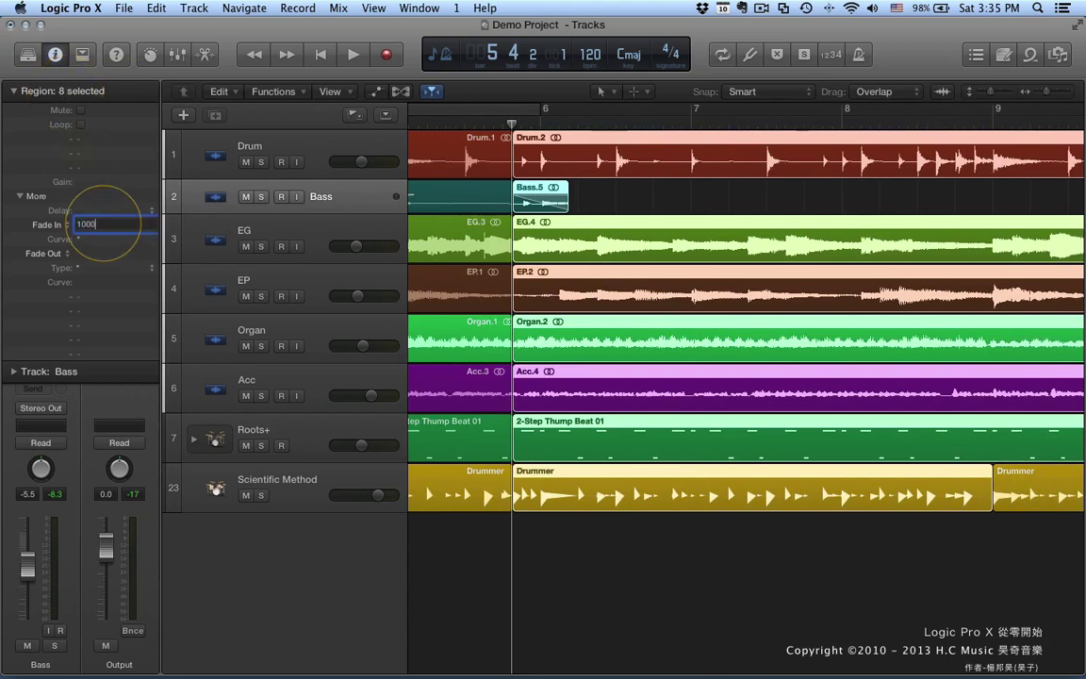
{"action": "key", "text": "Return"}
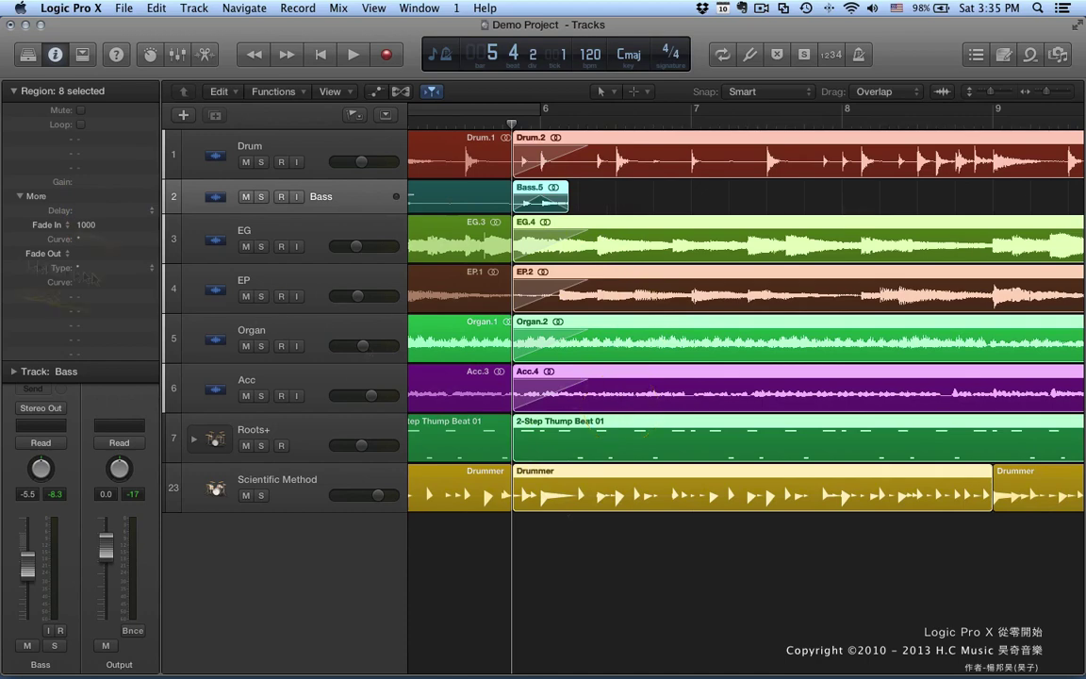
{"action": "left_click", "coordinate": [47, 224]}
{"action": "left_click", "coordinate": [45, 224]}
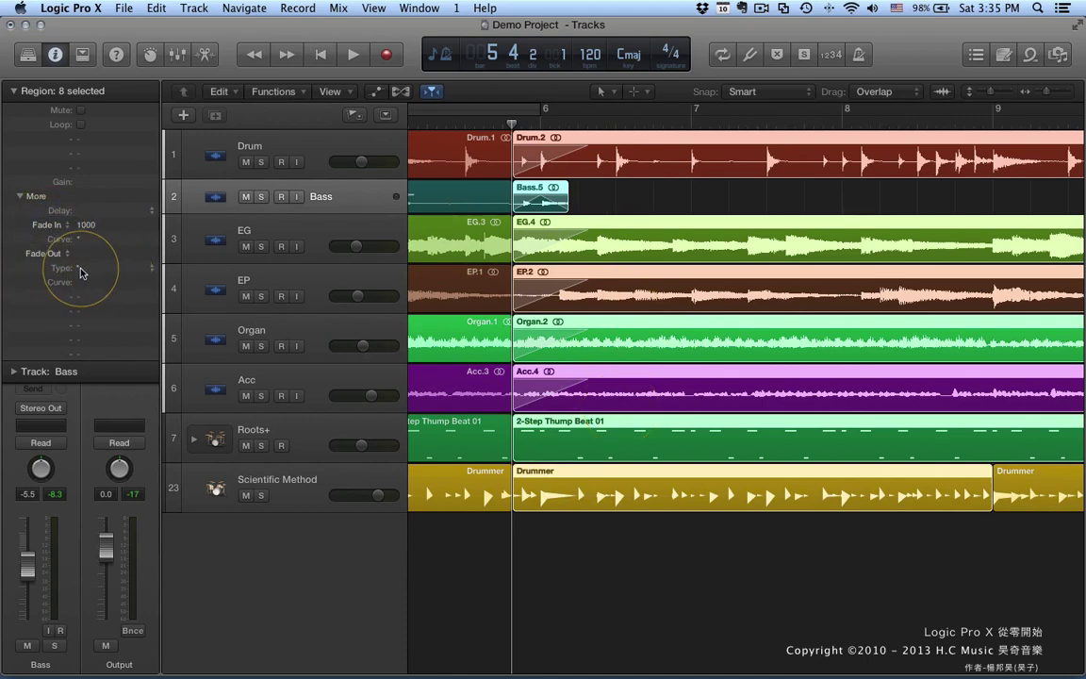